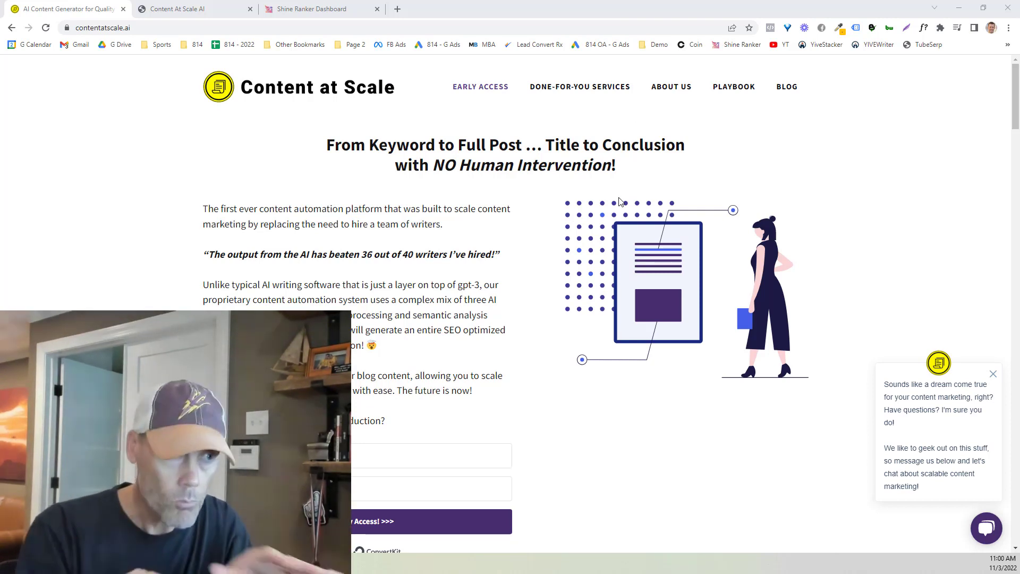
# Scroll the homepage down to the FAQ, highlighting the heading about producing SEO content at scale.
pyautogui.scroll(-3, 230, 286)
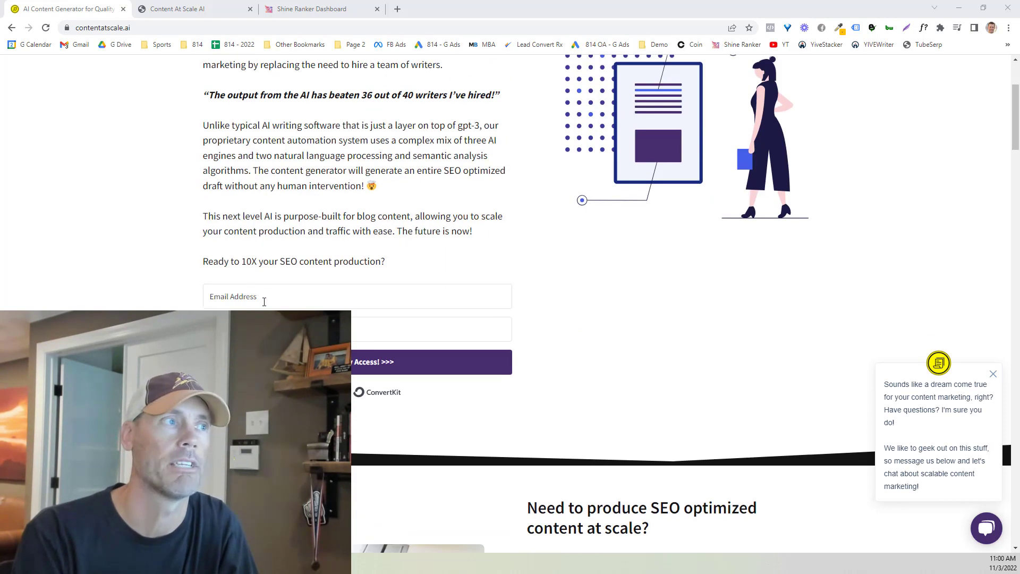
pyautogui.scroll(-7, 482, 303)
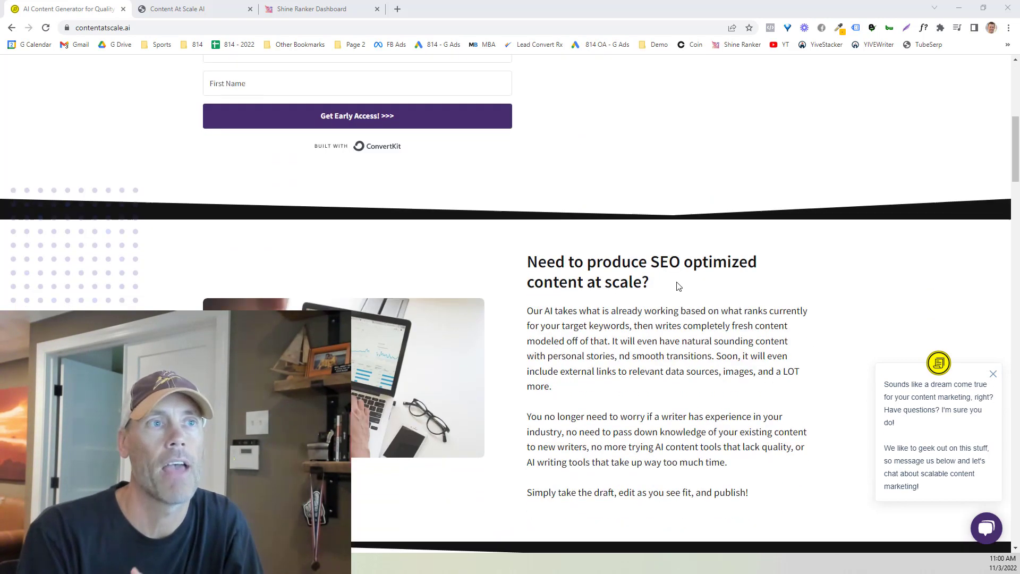
pyautogui.moveTo(652, 157); pyautogui.dragTo(526, 137)
pyautogui.scroll(-2, 700, 195)
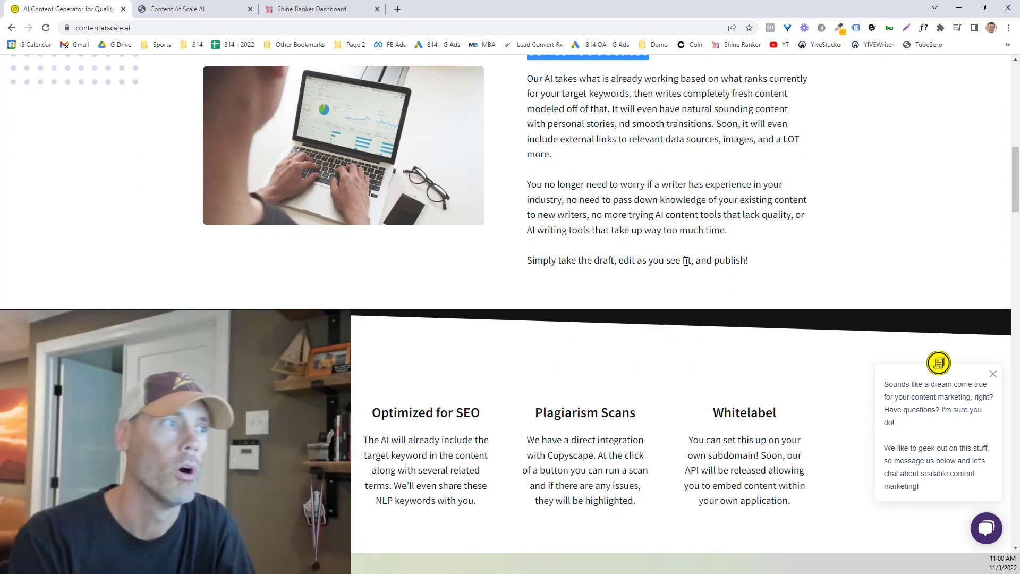
pyautogui.scroll(-3, 236, 285)
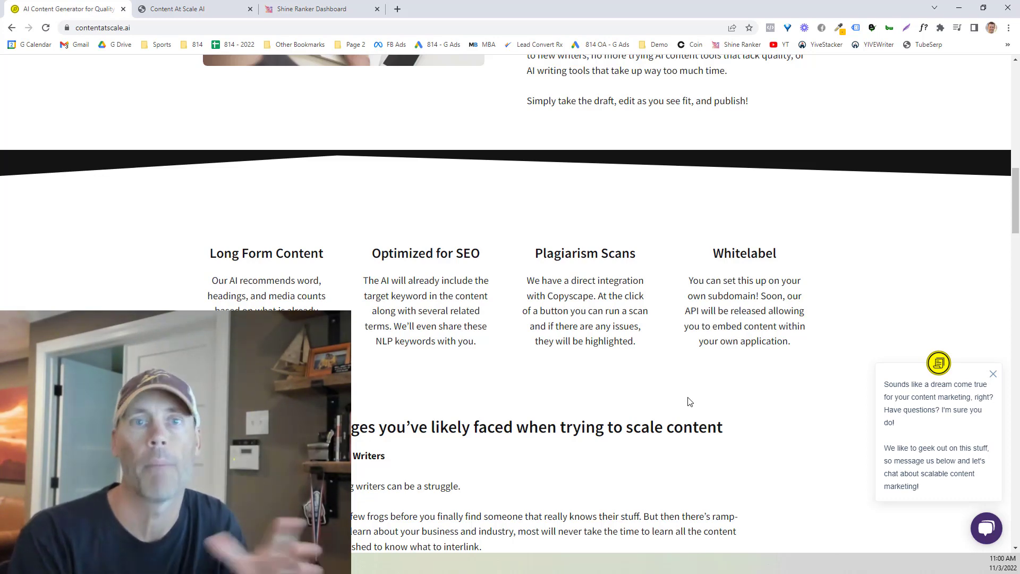
pyautogui.scroll(-4, 679, 348)
pyautogui.scroll(-3, 679, 347)
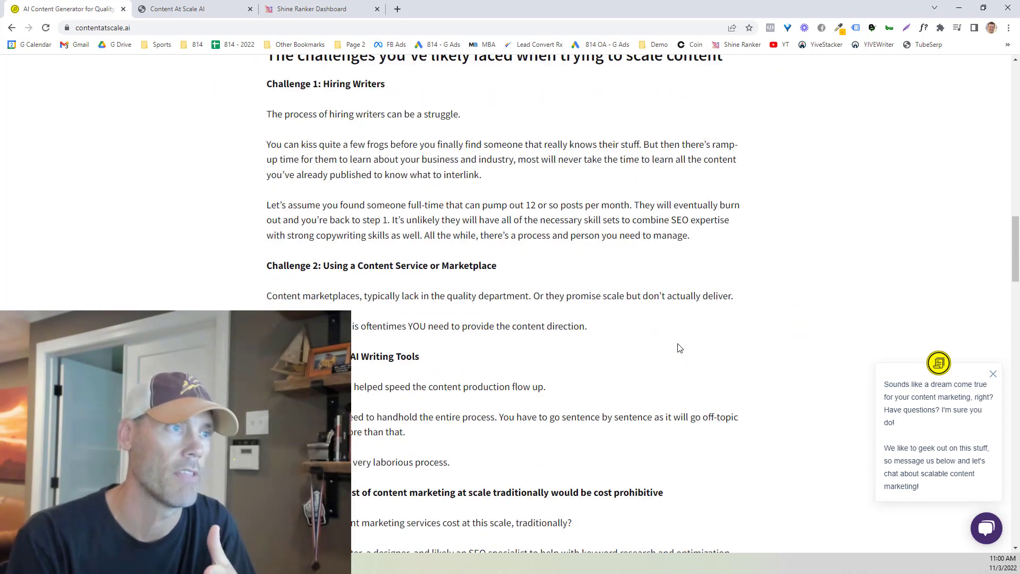
pyautogui.scroll(-13, 609, 298)
pyautogui.scroll(-4, 608, 298)
pyautogui.scroll(2, 617, 303)
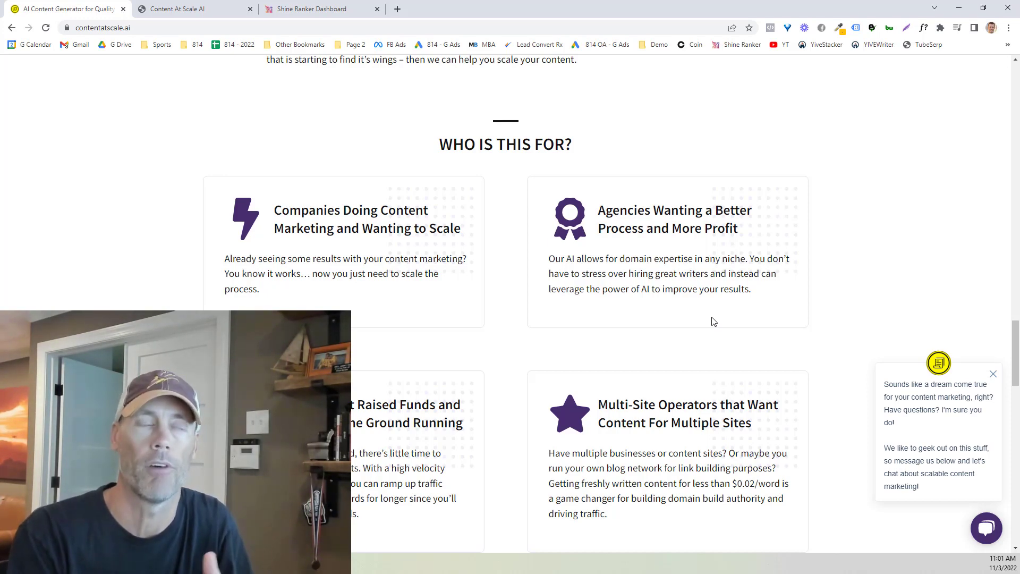
pyautogui.scroll(-10, 709, 441)
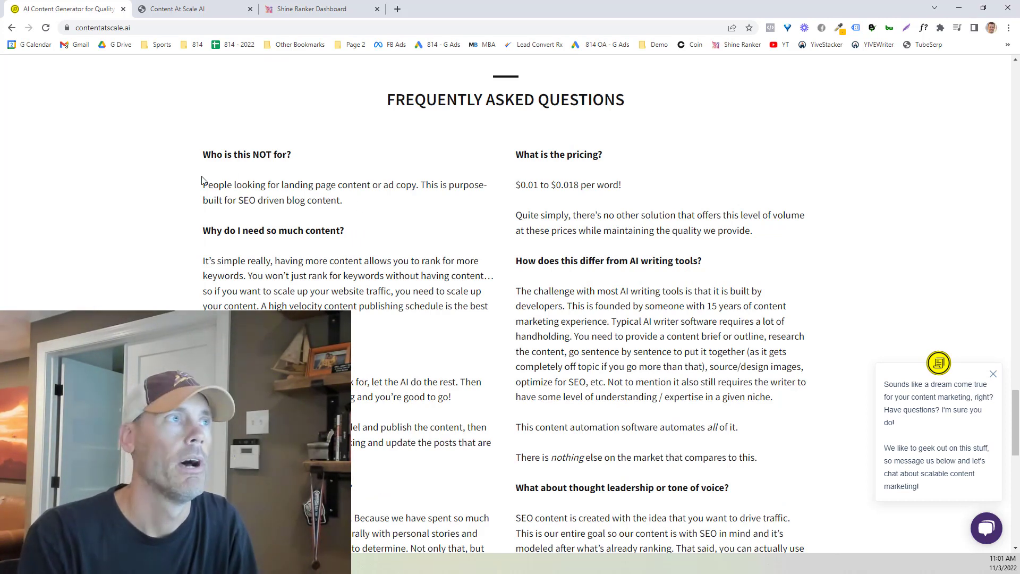
# Highlight and then clear the 'Who is this NOT for?' FAQ question, scrolling through the answers.
pyautogui.moveTo(202, 155); pyautogui.dragTo(321, 164)
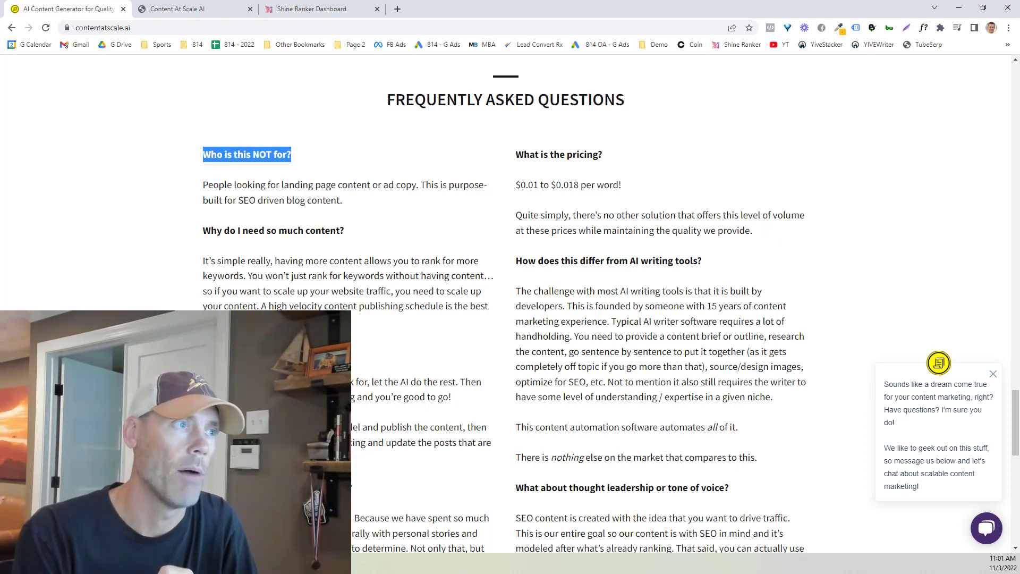
pyautogui.click(330, 351)
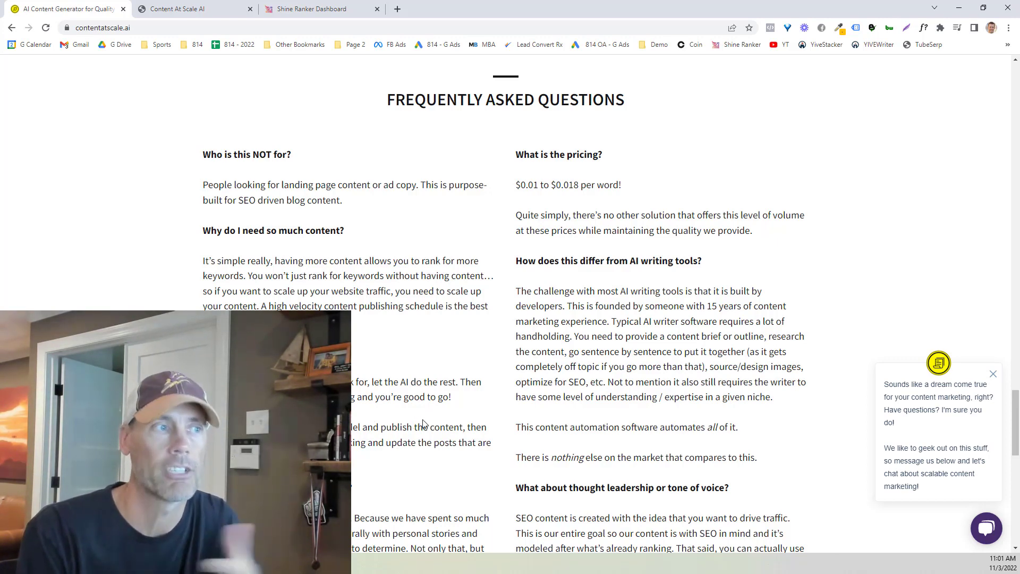
pyautogui.scroll(-2, 420, 424)
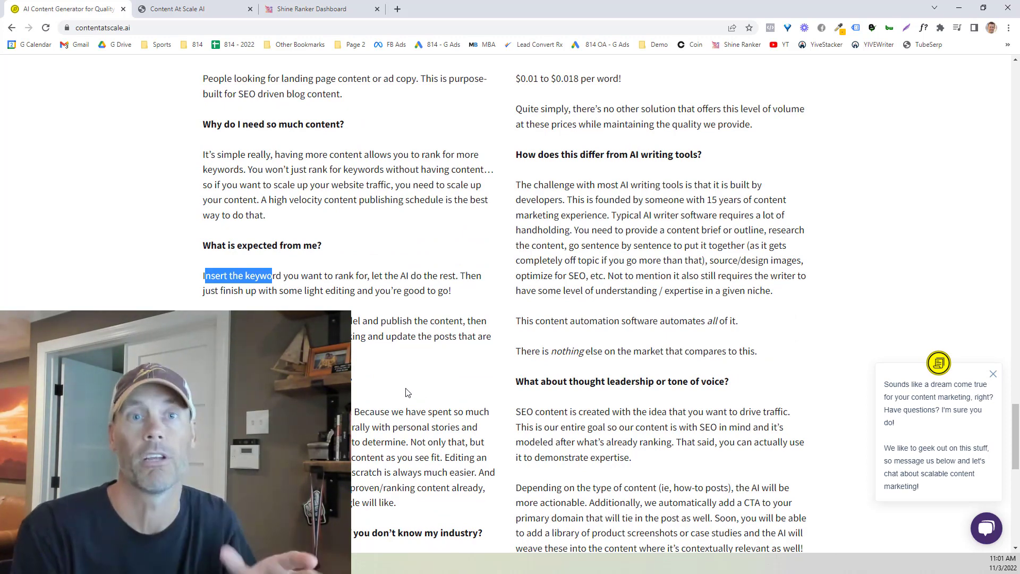
pyautogui.scroll(-5, 405, 392)
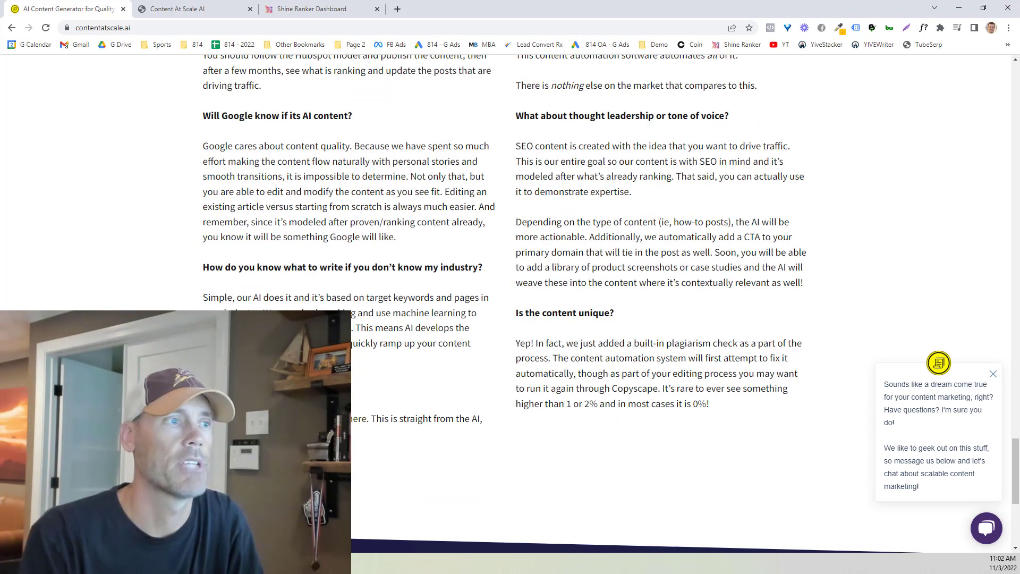
pyautogui.scroll(10, 472, 390)
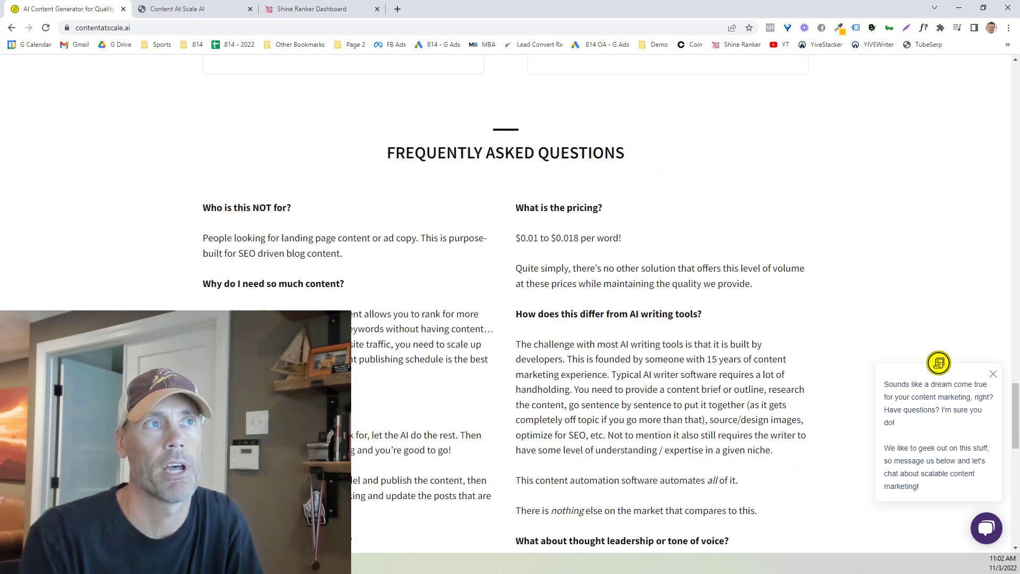
pyautogui.scroll(-1, 473, 389)
# Highlight FAQ answers, including the point that typical AI writers need handholding.
pyautogui.moveTo(646, 343); pyautogui.dragTo(515, 340)
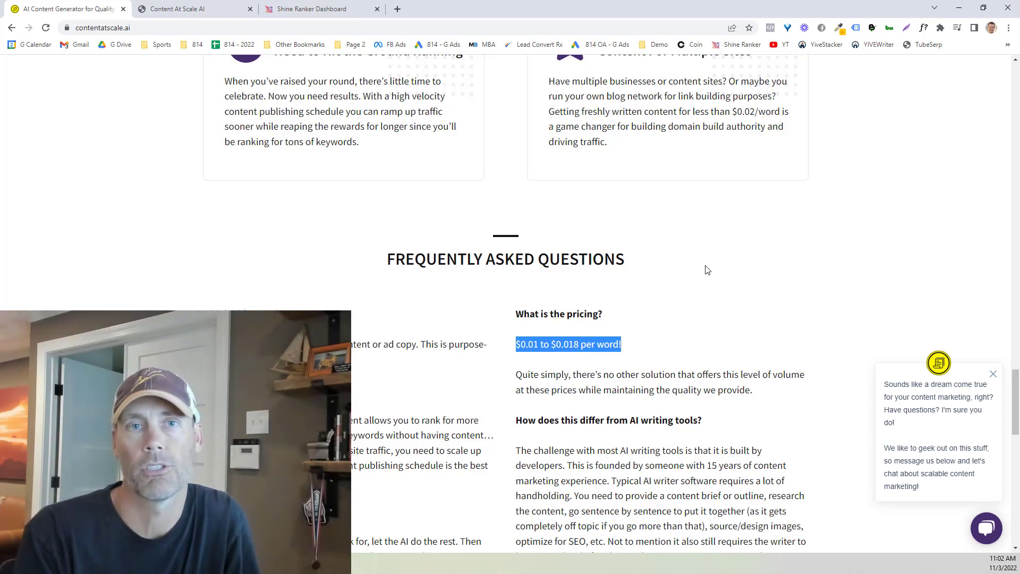
pyautogui.scroll(-2, 728, 298)
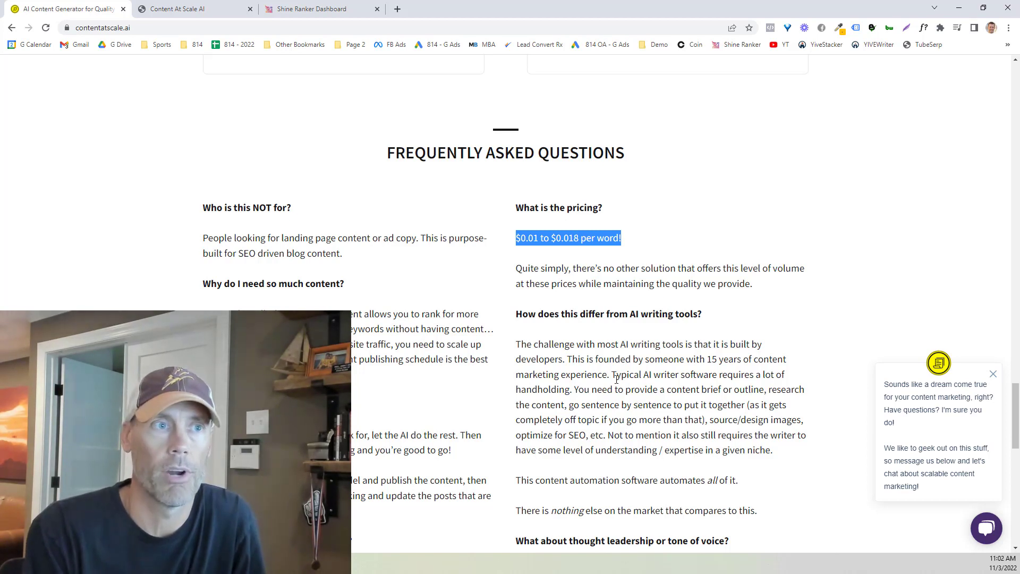
pyautogui.moveTo(613, 374); pyautogui.dragTo(575, 396)
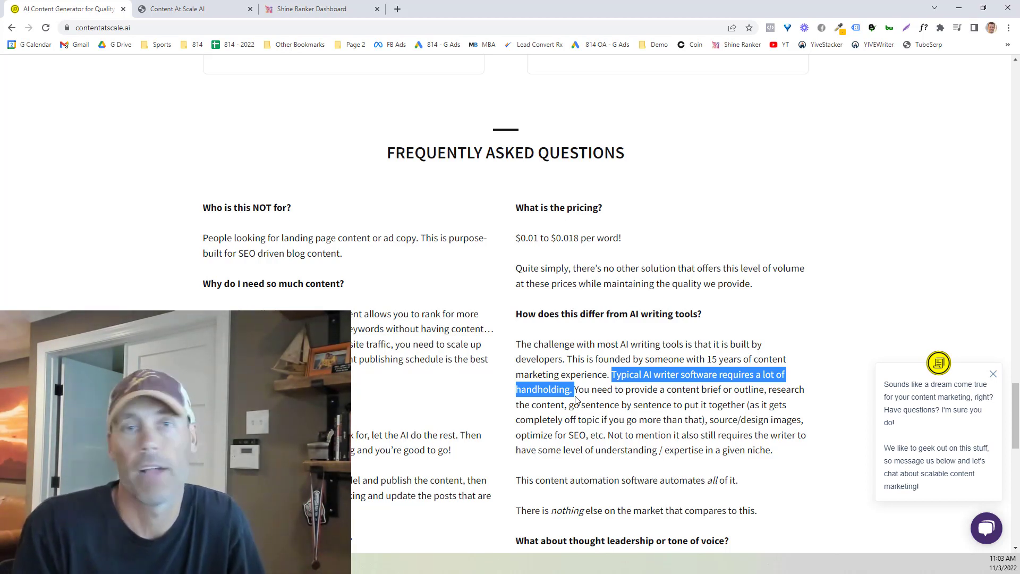
pyautogui.scroll(-8, 752, 414)
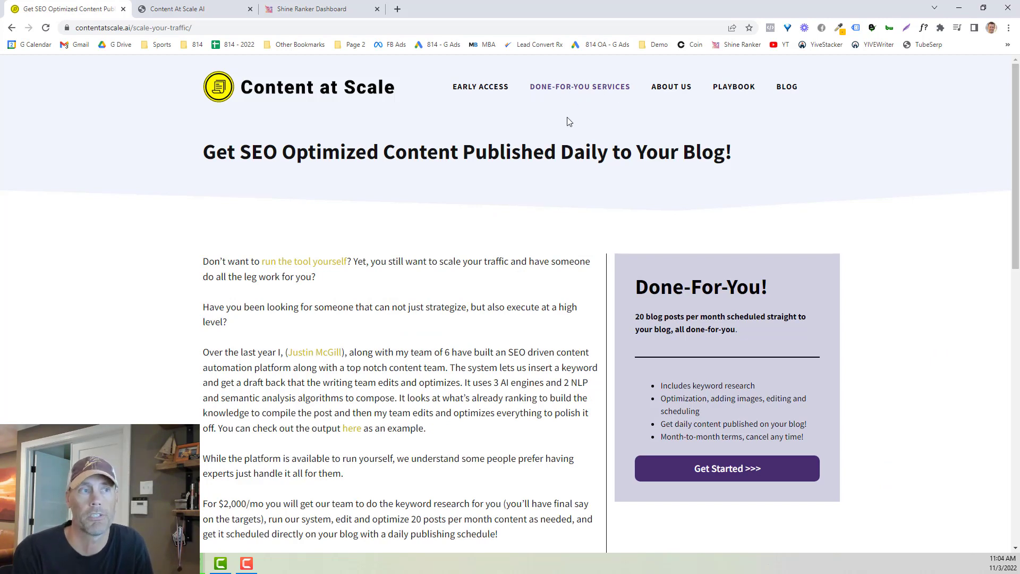
pyautogui.scroll(-1, 534, 194)
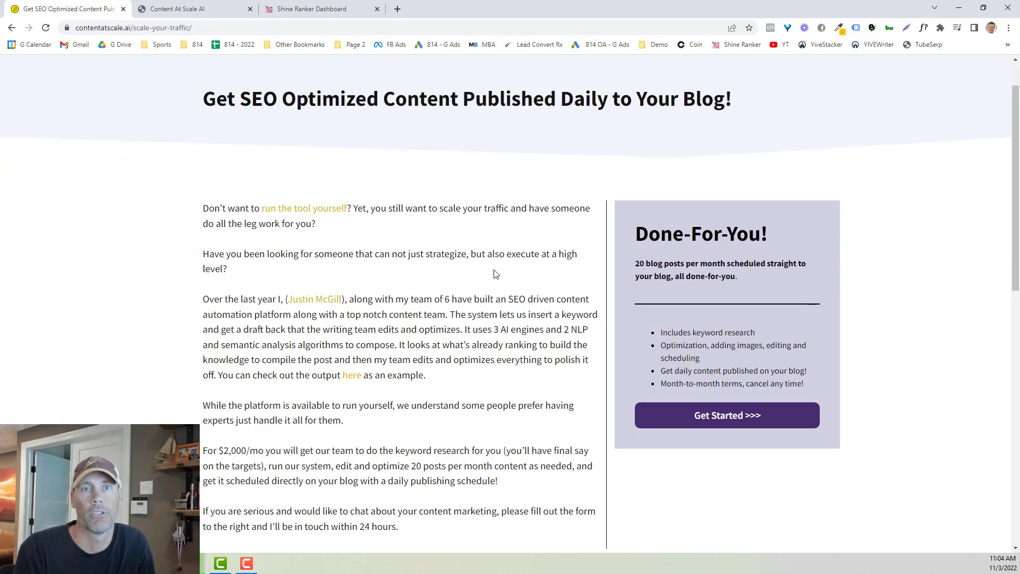
pyautogui.scroll(-2, 468, 283)
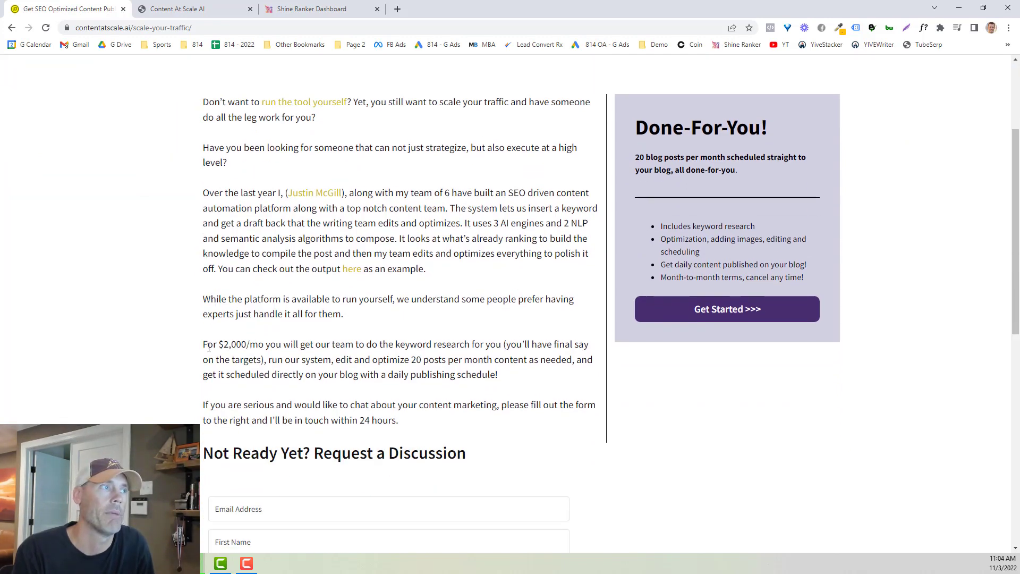
pyautogui.moveTo(209, 346); pyautogui.dragTo(275, 347)
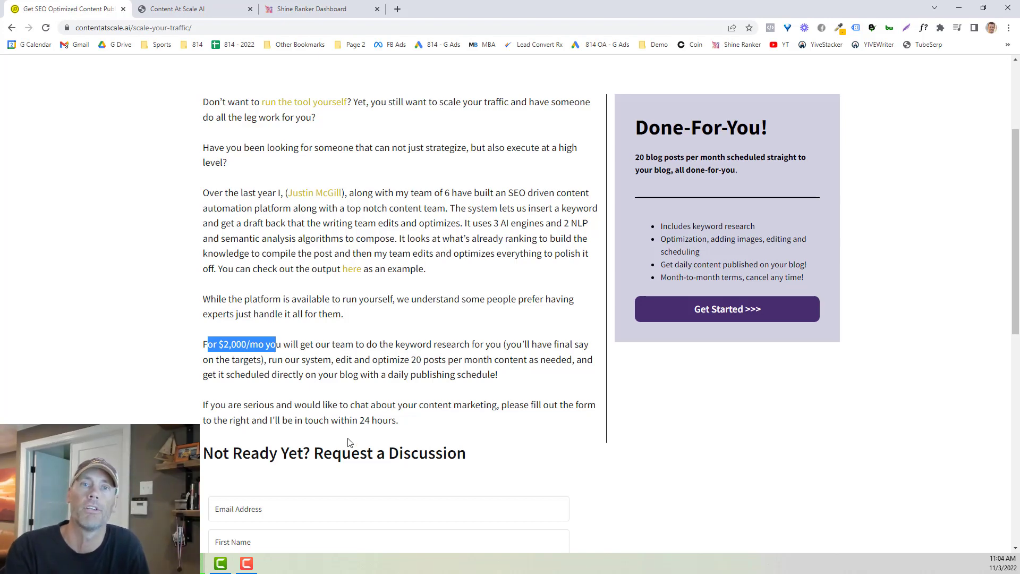
pyautogui.scroll(2, 349, 442)
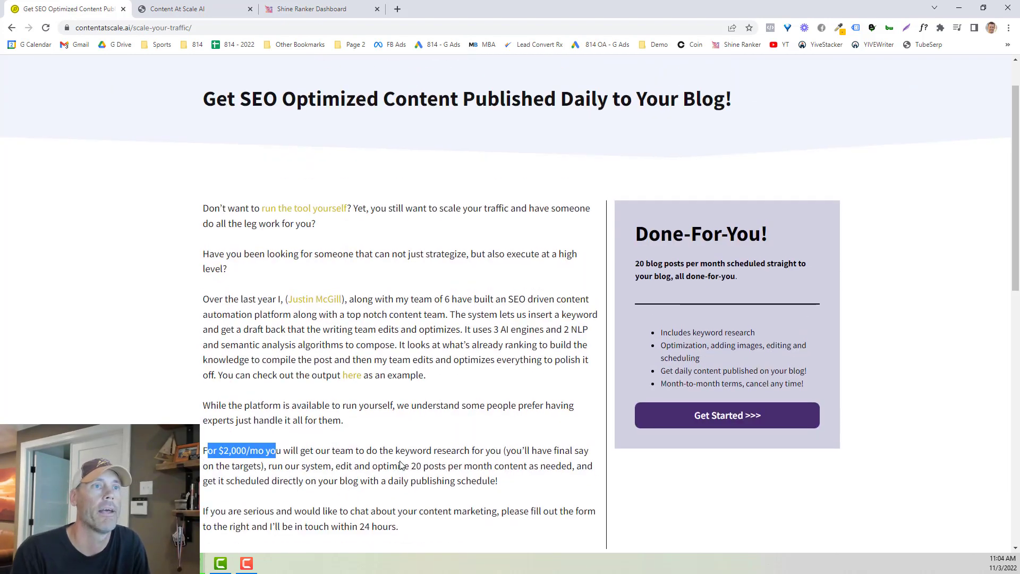
pyautogui.moveTo(806, 384); pyautogui.dragTo(657, 387)
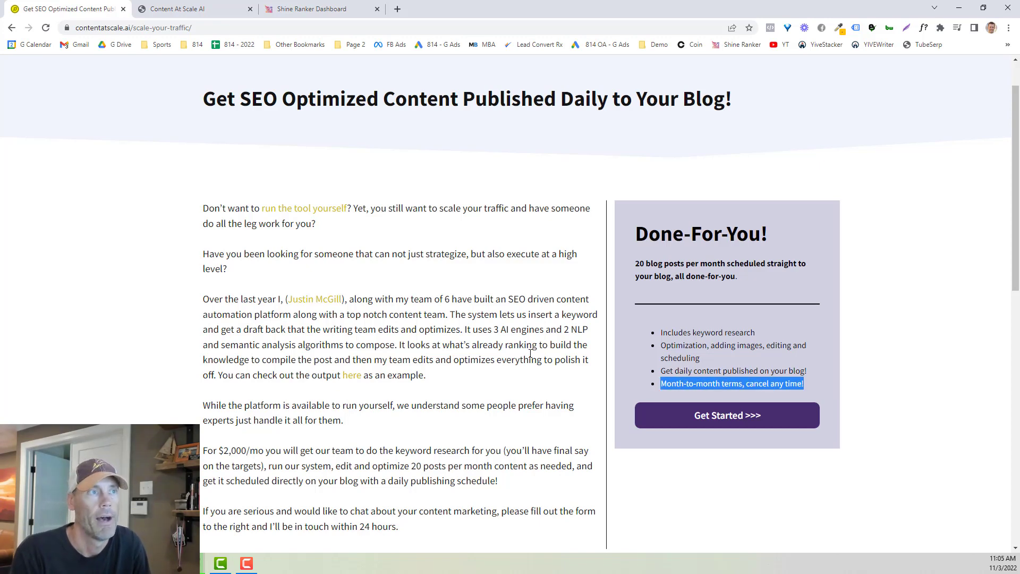
pyautogui.scroll(-2, 467, 422)
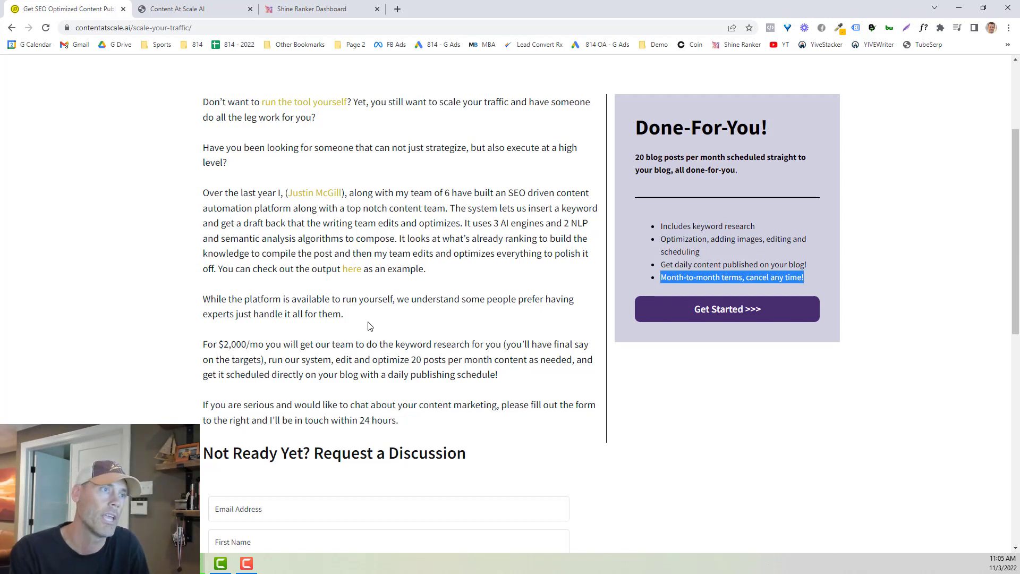
pyautogui.moveTo(391, 345); pyautogui.dragTo(511, 345)
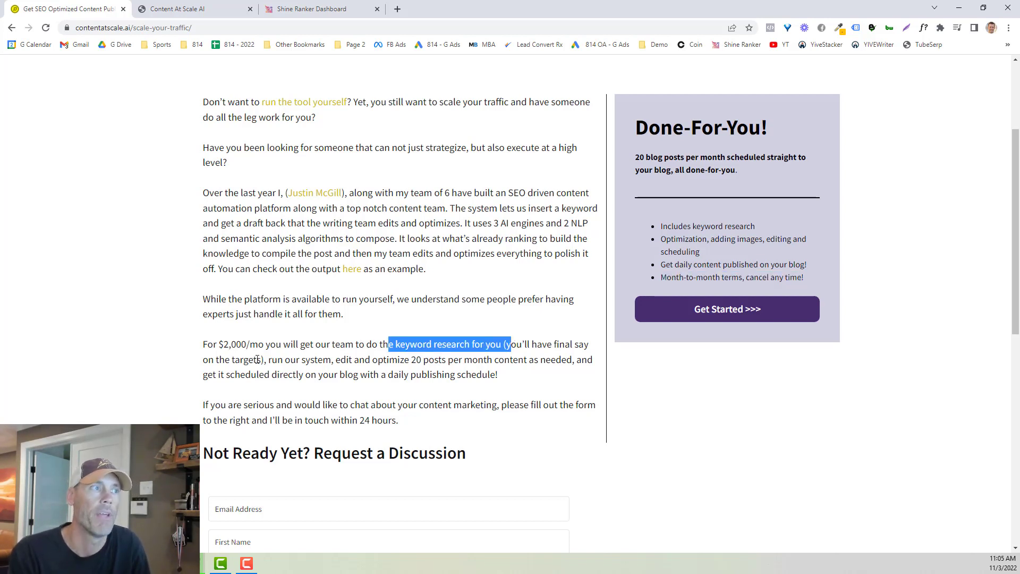
pyautogui.moveTo(261, 359); pyautogui.dragTo(496, 360)
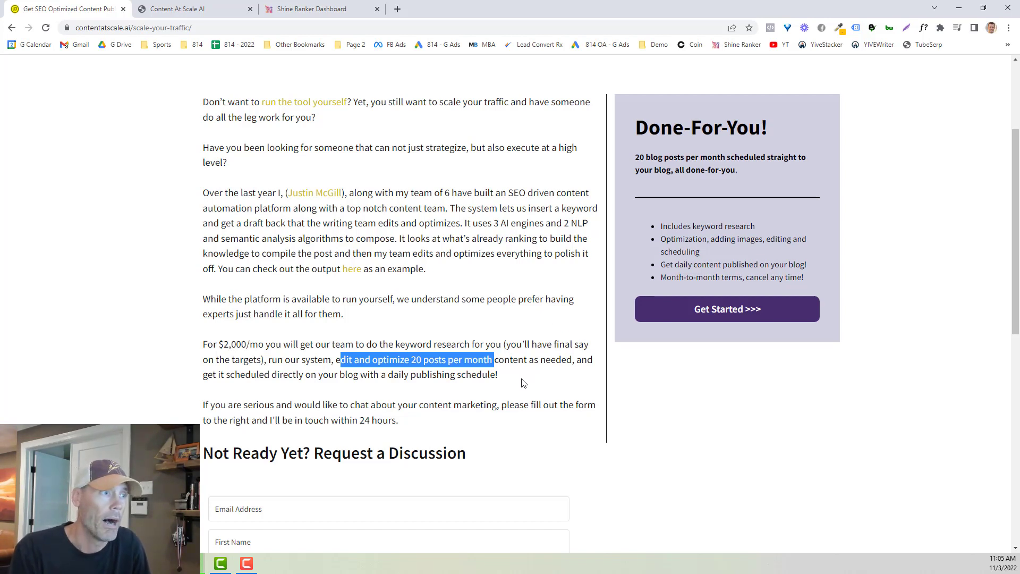
pyautogui.scroll(-2, 524, 387)
pyautogui.scroll(-1, 443, 414)
pyautogui.scroll(5, 478, 391)
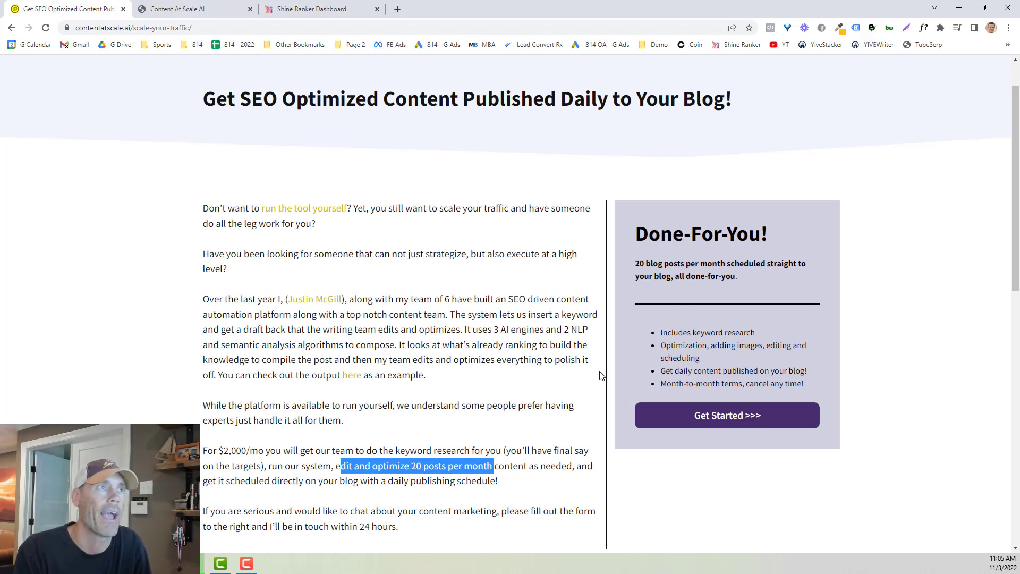
pyautogui.scroll(1, 594, 393)
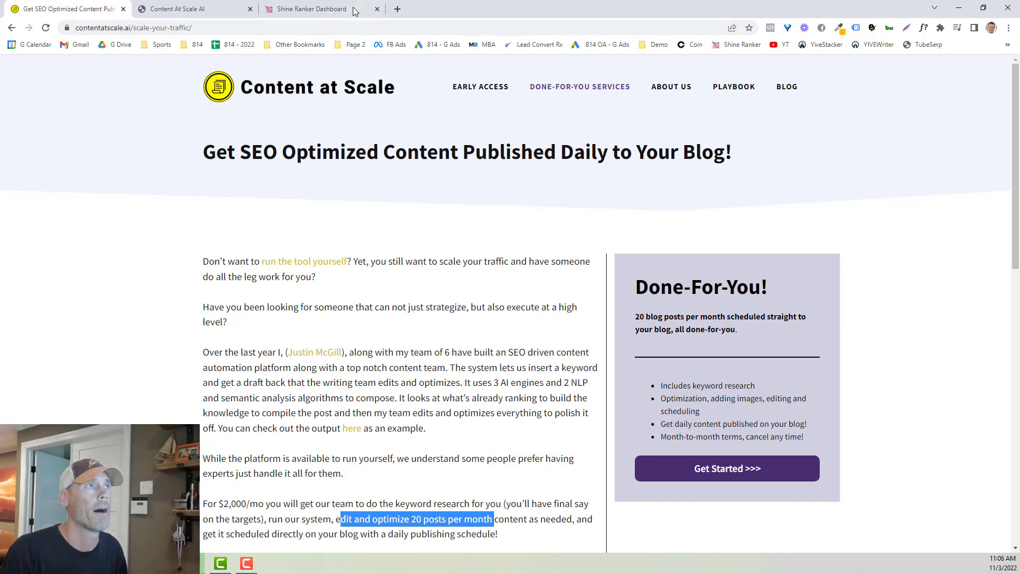
# Leave the Shine Ranker dashboard and open a new project form in Content at Scale projects.
pyautogui.click(376, 9)
pyautogui.click(211, 12)
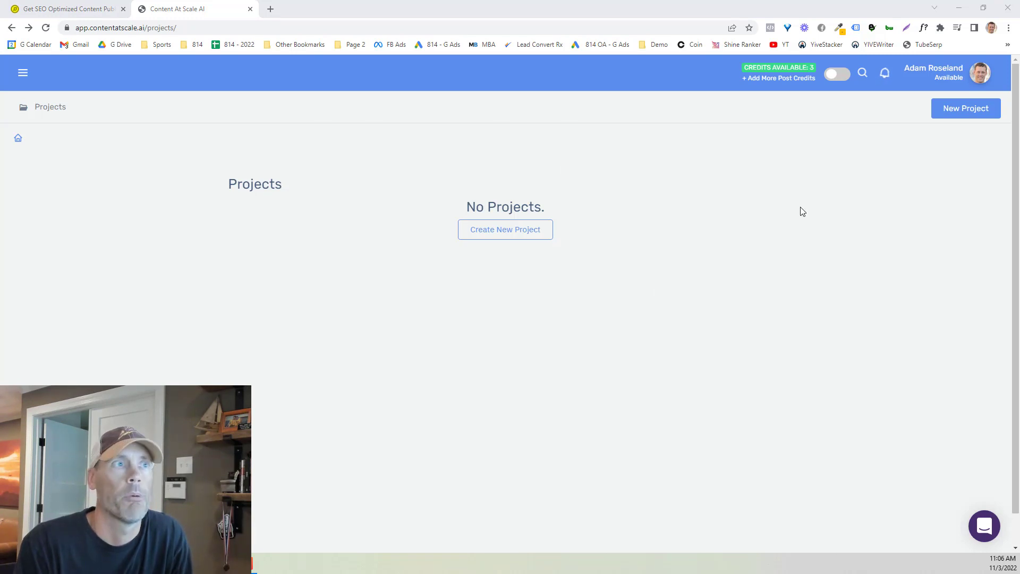
pyautogui.click(511, 229)
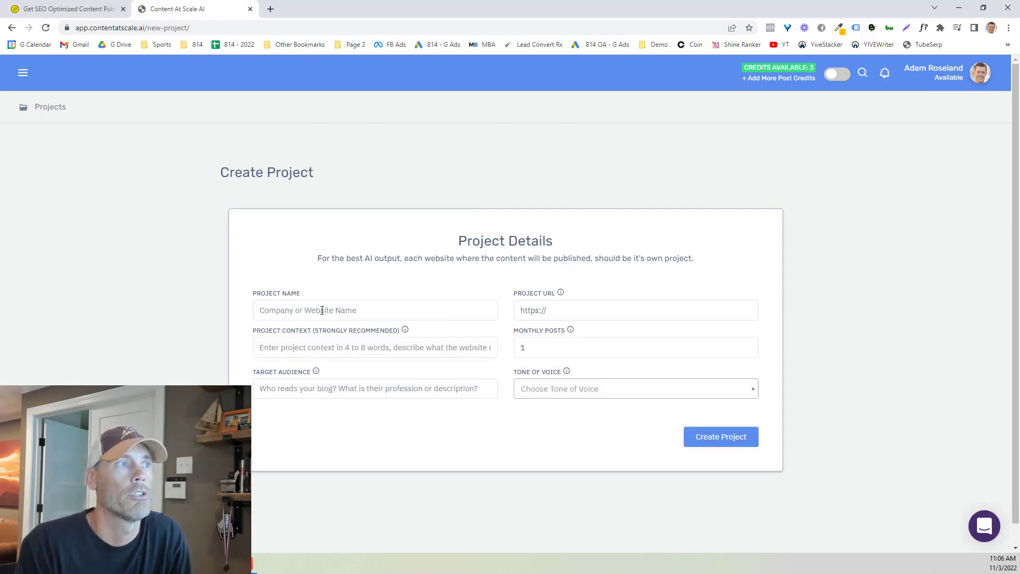
pyautogui.click(379, 309)
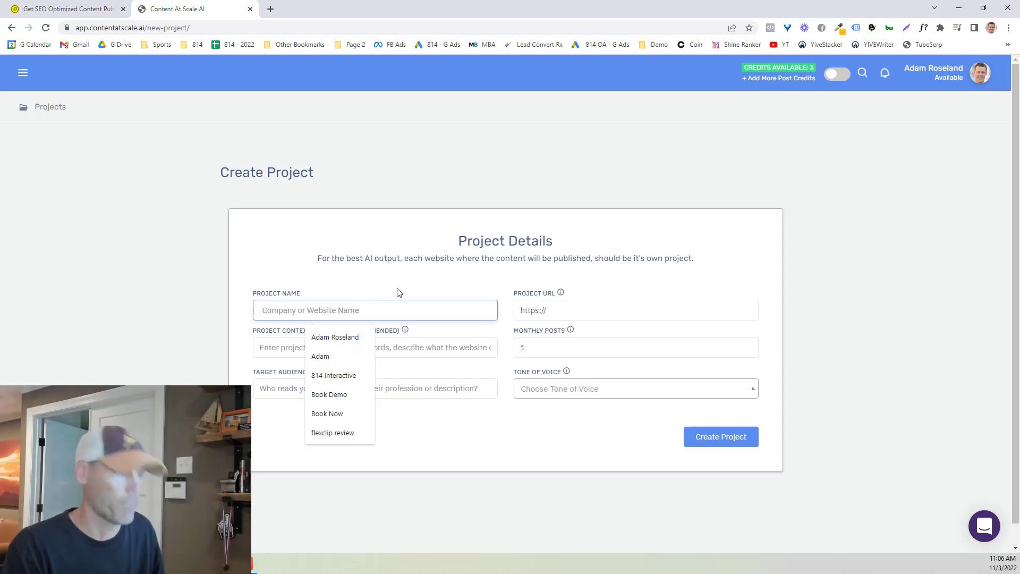
pyautogui.write('ai')
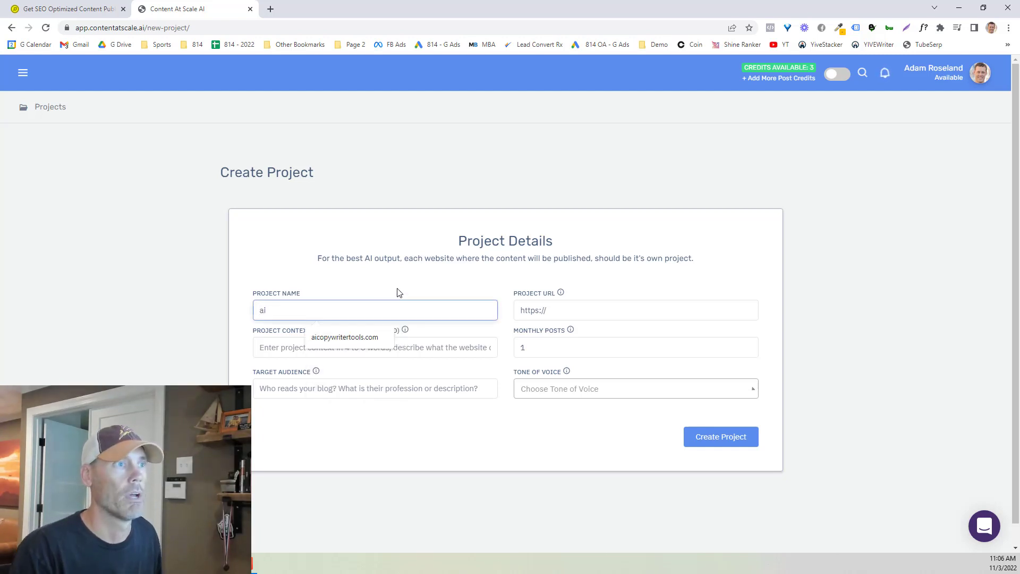
pyautogui.press('Down')
pyautogui.click(362, 336)
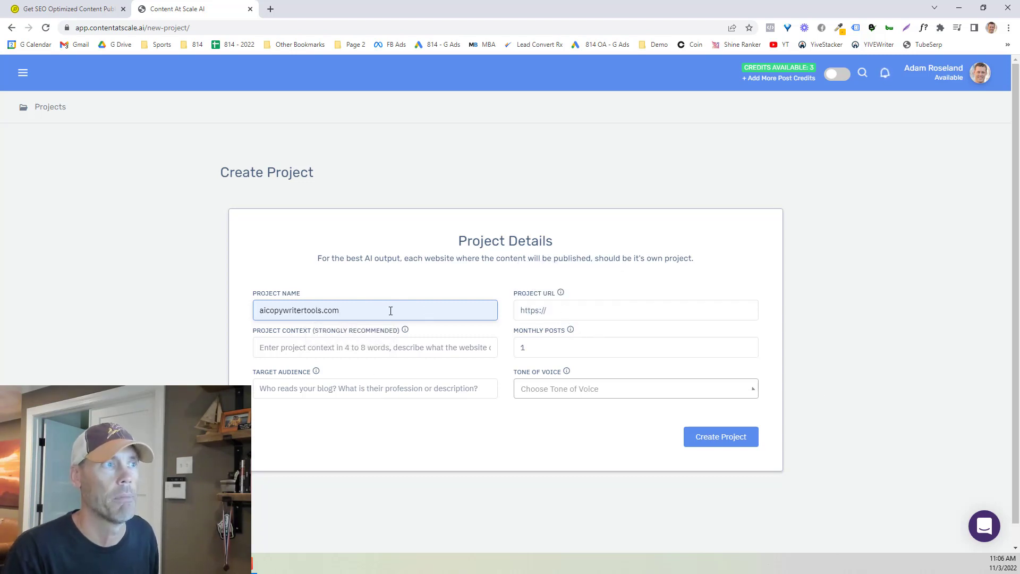
pyautogui.tripleClick(334, 306)
pyautogui.hotkey('ctrl', 'c')
pyautogui.click(626, 307)
pyautogui.hotkey('ctrl', 'v')
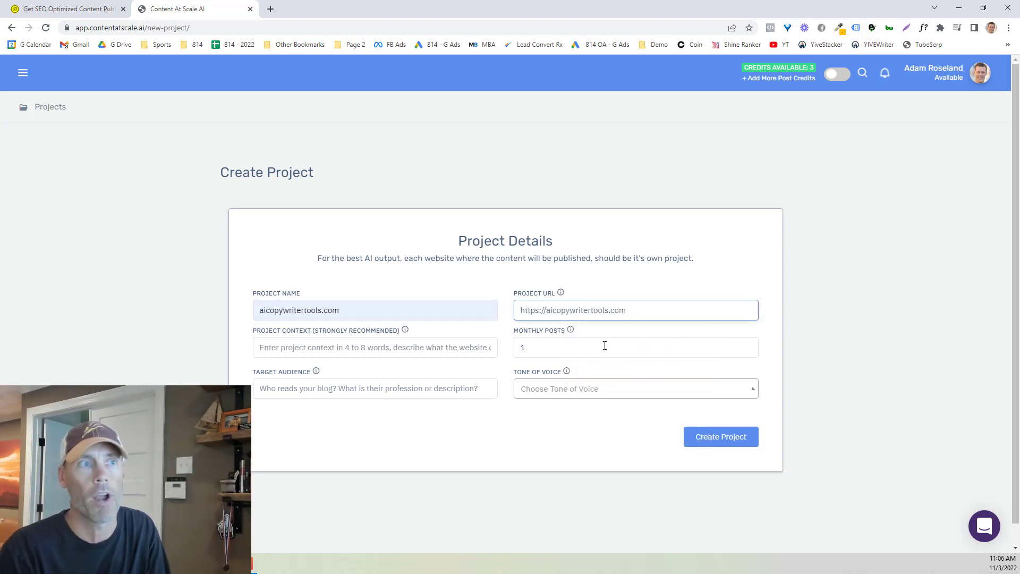
pyautogui.click(594, 349)
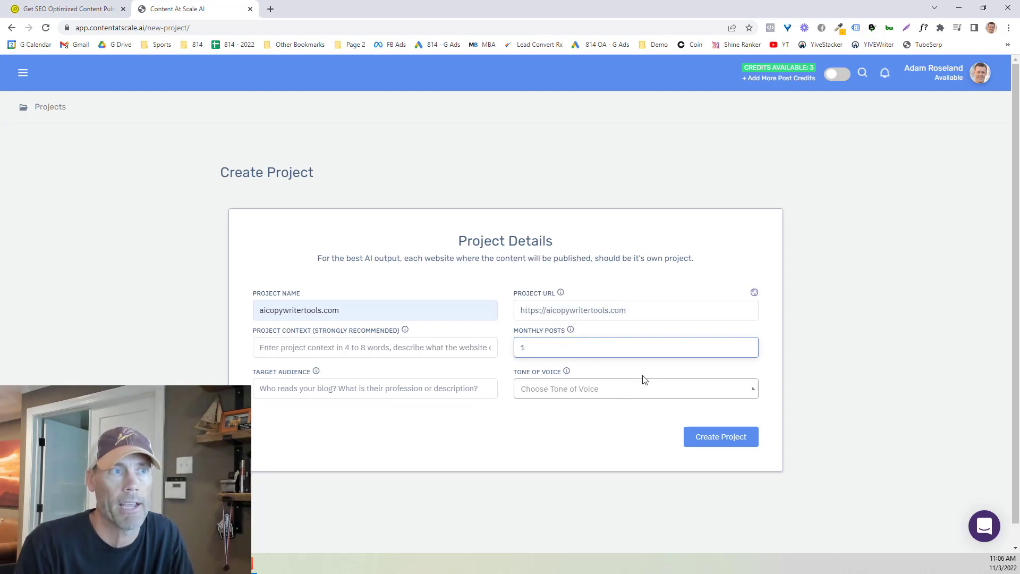
# Pick Professional from the project's Tone of Voice dropdown list.
pyautogui.click(628, 387)
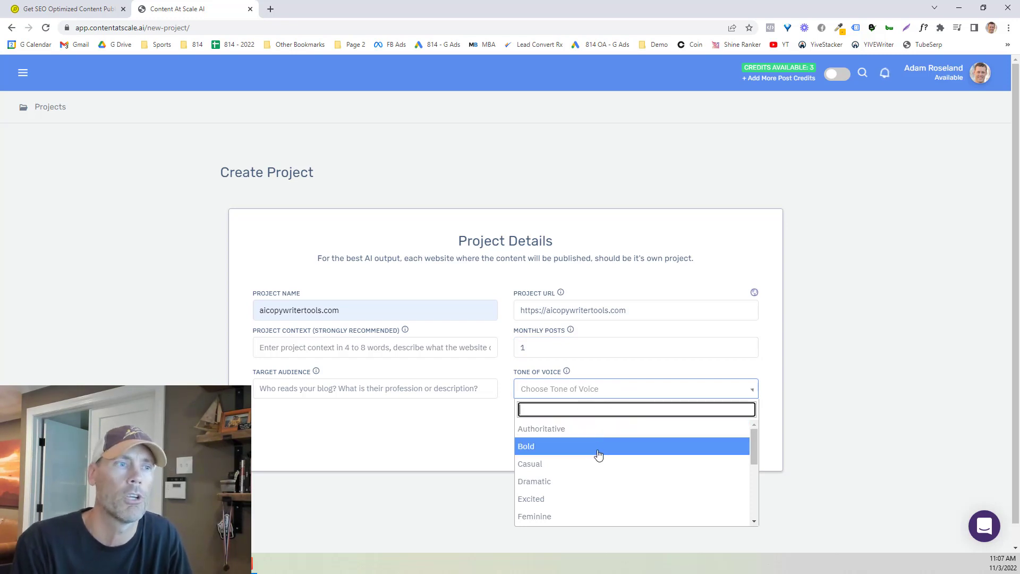
pyautogui.scroll(-1, 597, 458)
pyautogui.scroll(-1, 595, 465)
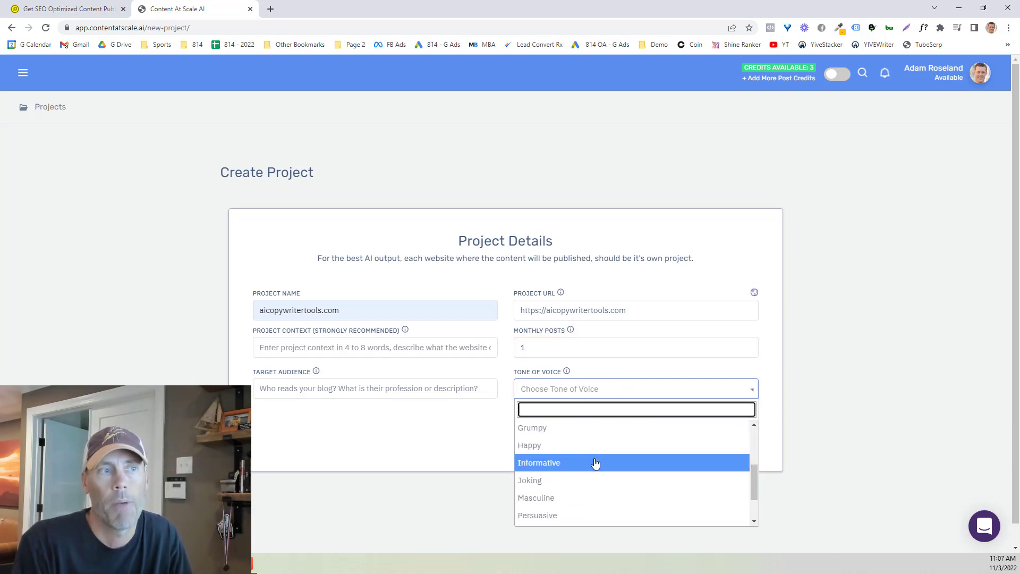
pyautogui.scroll(-1, 596, 464)
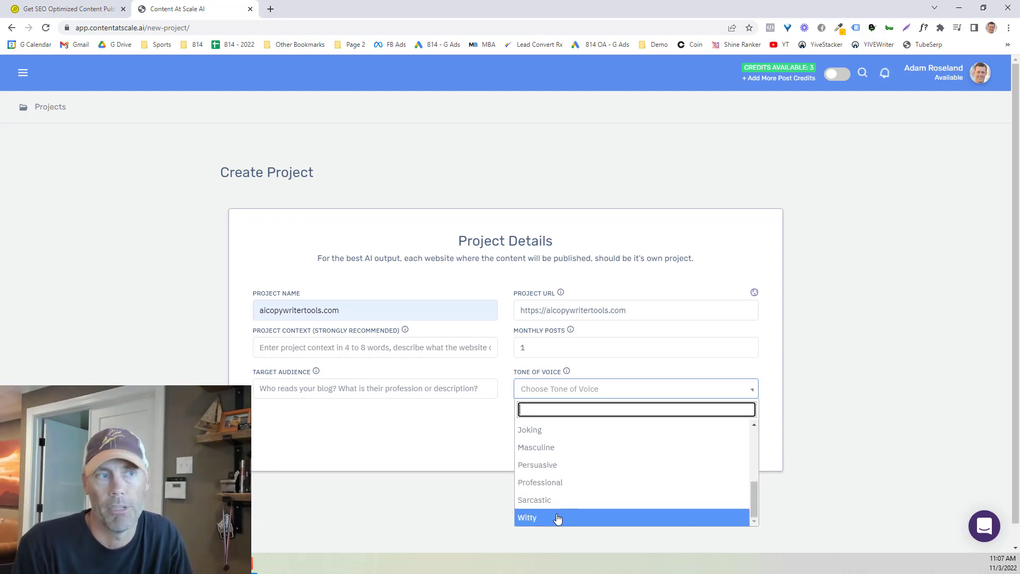
pyautogui.scroll(3, 573, 481)
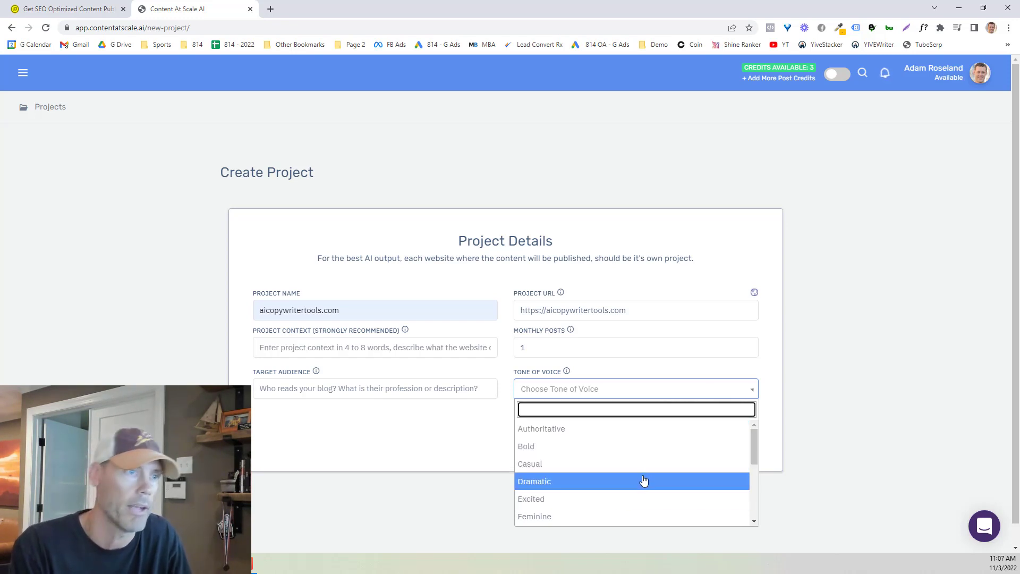
pyautogui.scroll(-3, 642, 483)
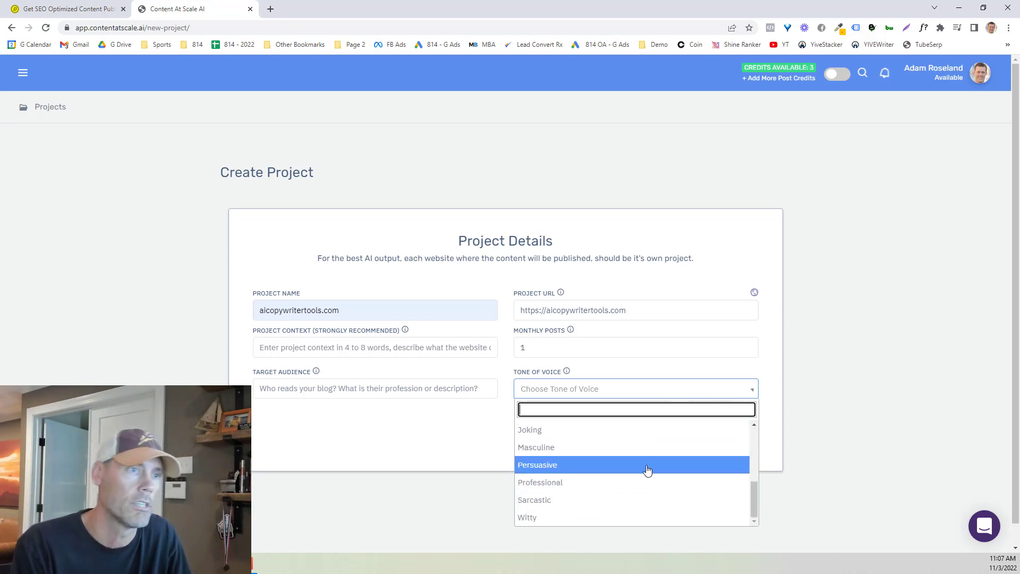
pyautogui.click(584, 482)
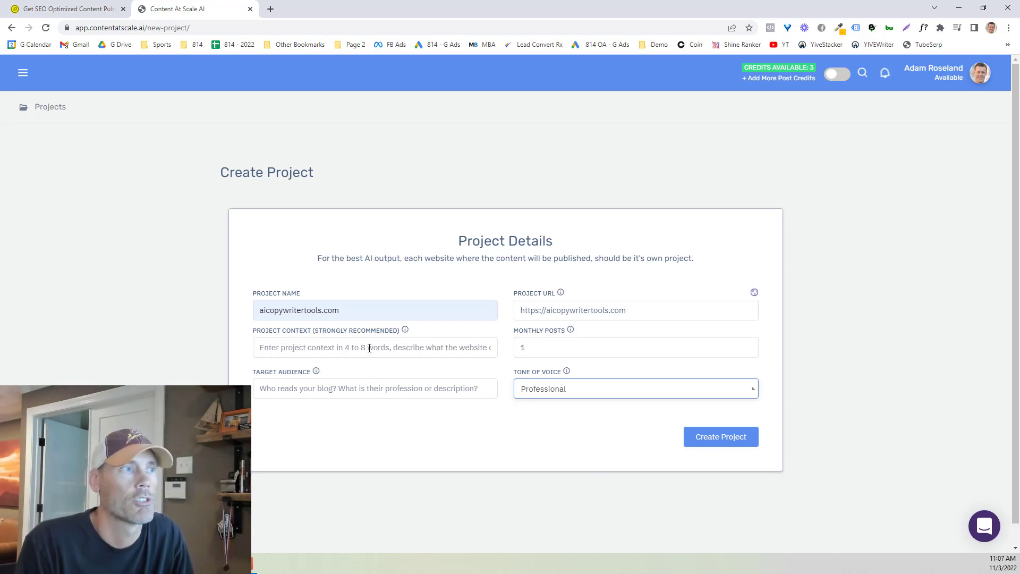
# Paste 'ai tools for affiliate marketing' into the Project Context field.
pyautogui.click(449, 345)
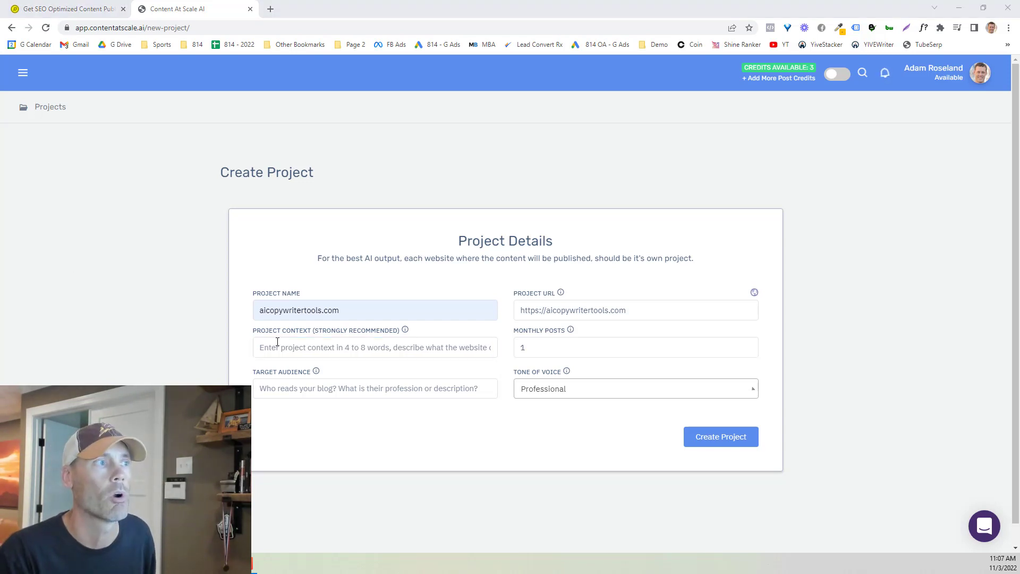
pyautogui.click(257, 346)
pyautogui.write('ai tools for affiliate marketing')
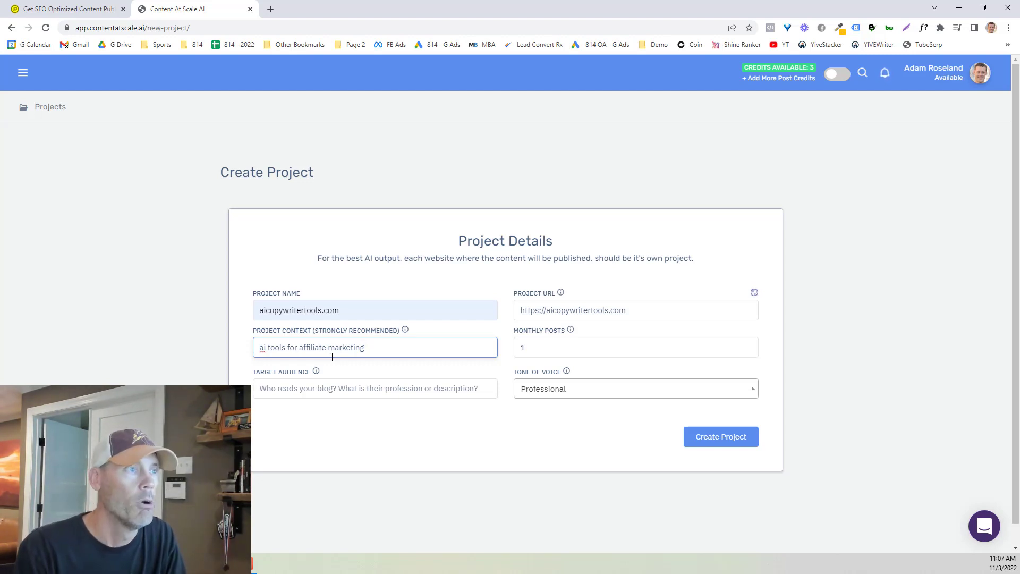
# Enter 'small businesses, affiliate marketers, entrepreneurs' as the target audience.
pyautogui.click(328, 388)
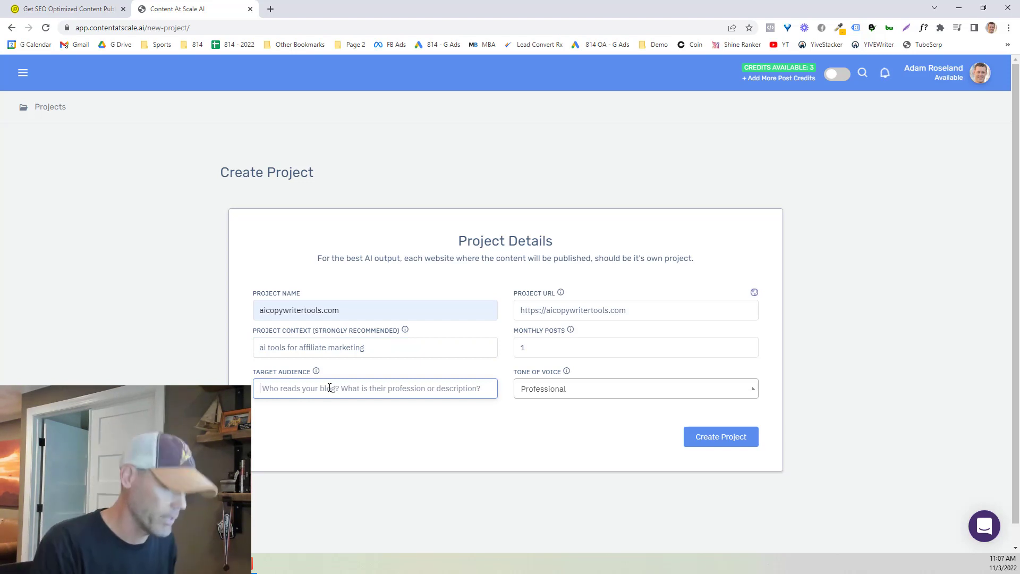
pyautogui.write('small businesses, ')
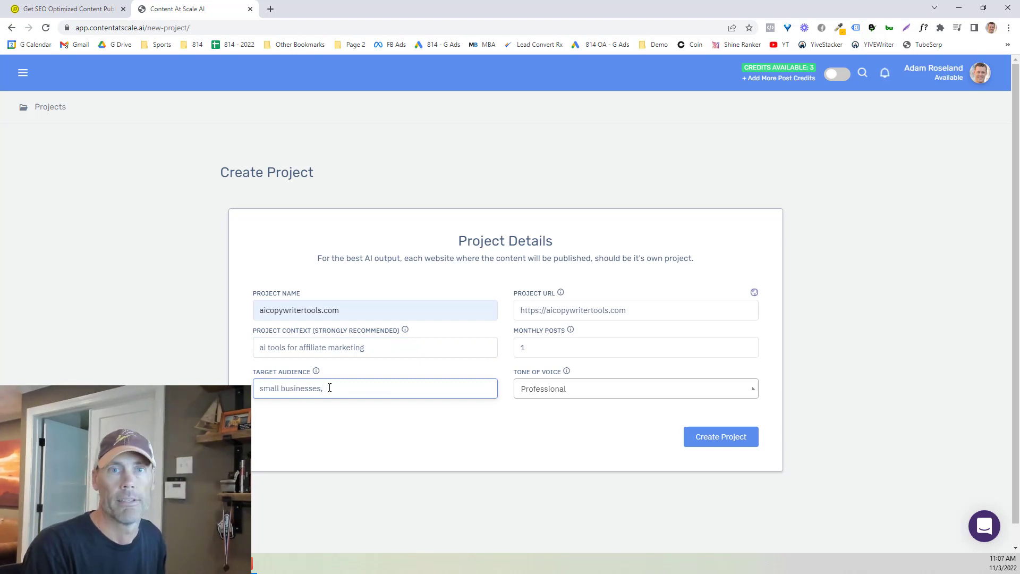
pyautogui.write('ai')
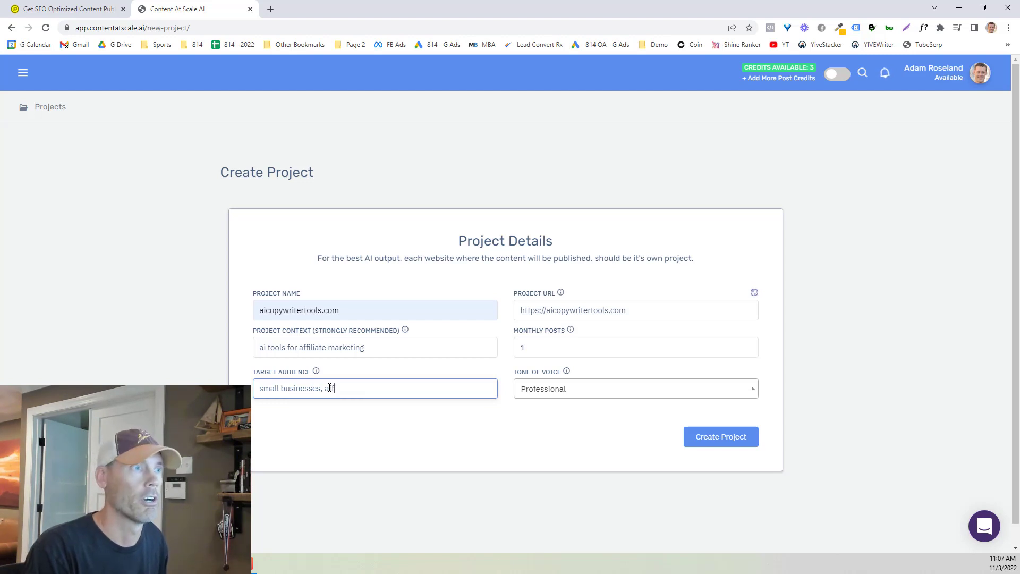
pyautogui.write('filiate marke')
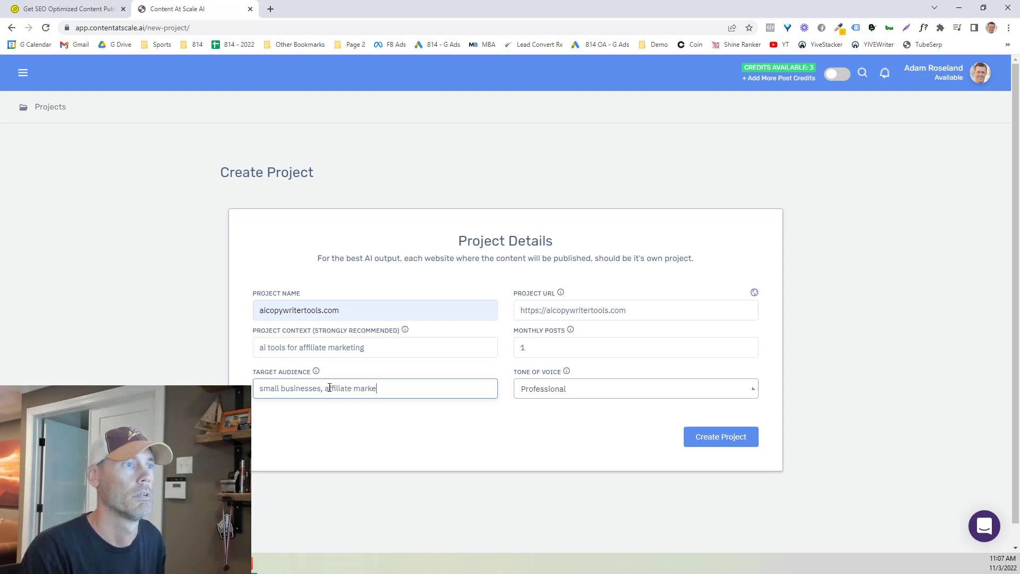
pyautogui.write('ters')
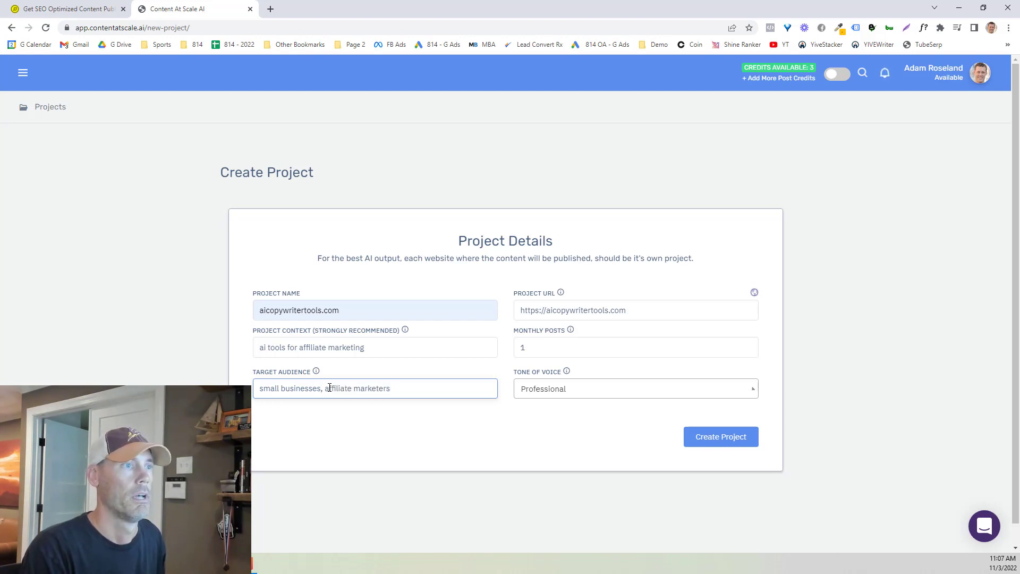
pyautogui.write('ntrepreneurs')
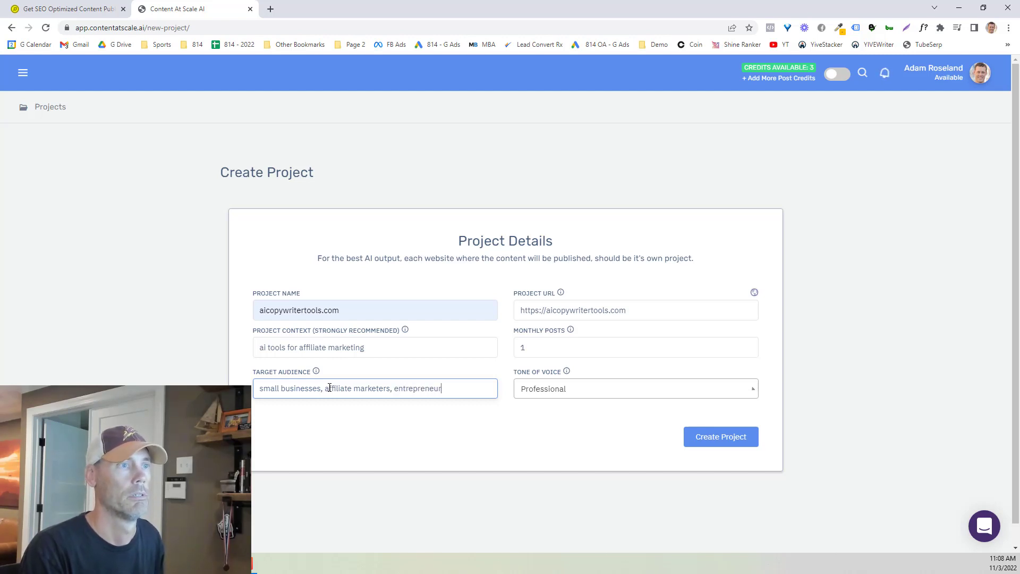
# Create the project and paste 'ai tools for affiliate marketing' as the Add Content keyword.
pyautogui.click(752, 434)
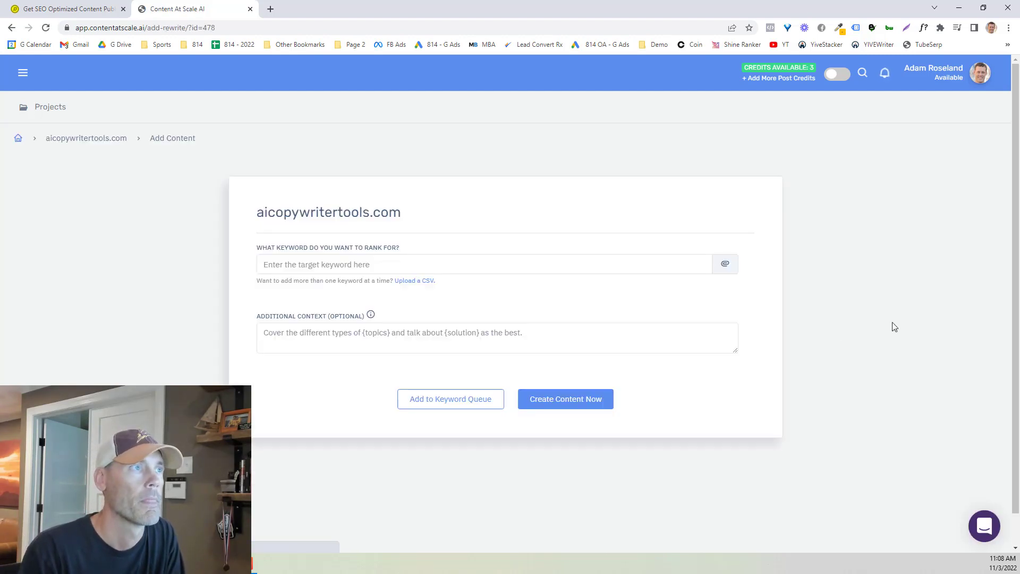
pyautogui.click(342, 267)
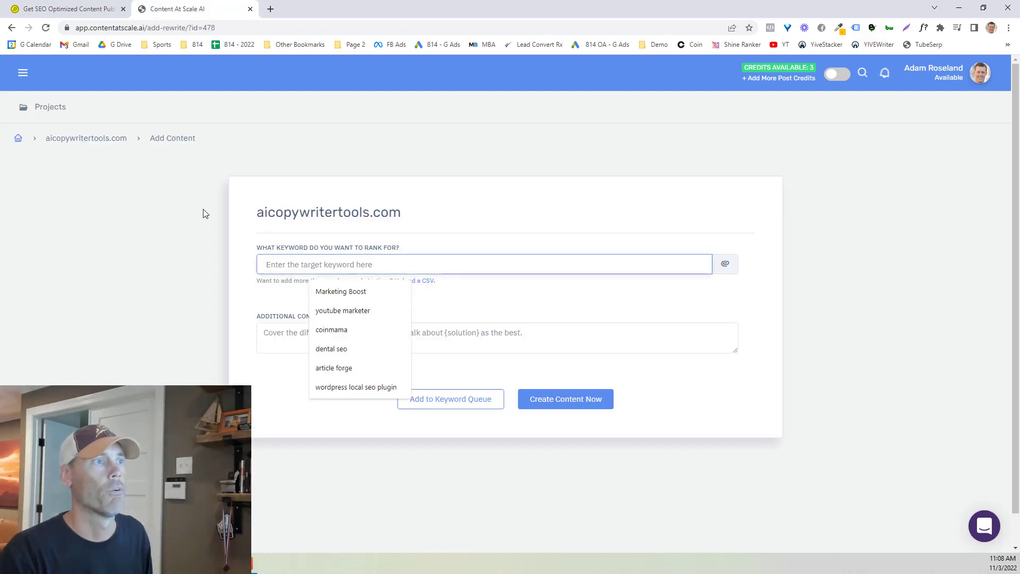
pyautogui.click(177, 232)
pyautogui.click(266, 265)
pyautogui.write('ai tools for affiliate marketing')
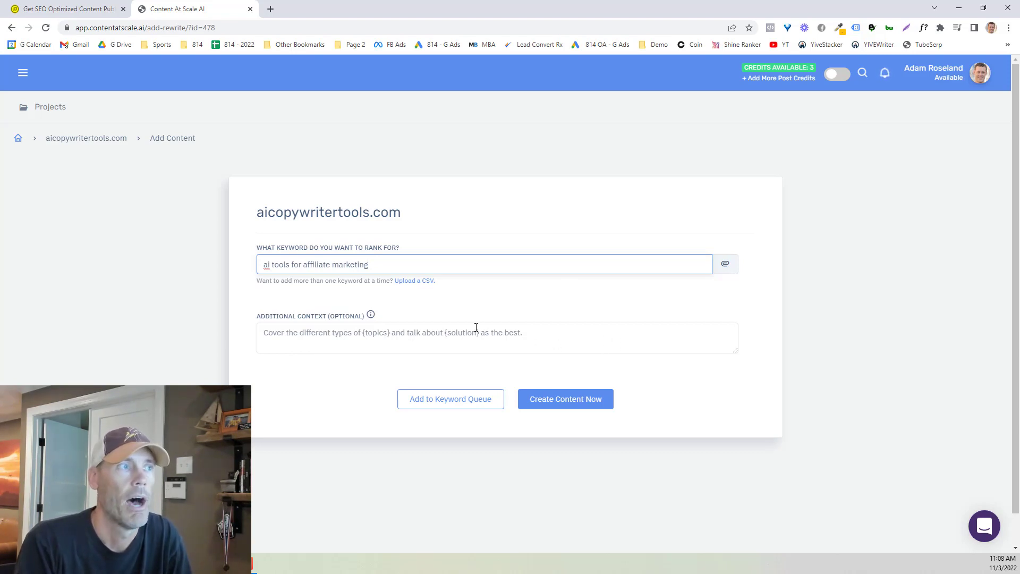
pyautogui.moveTo(371, 318)
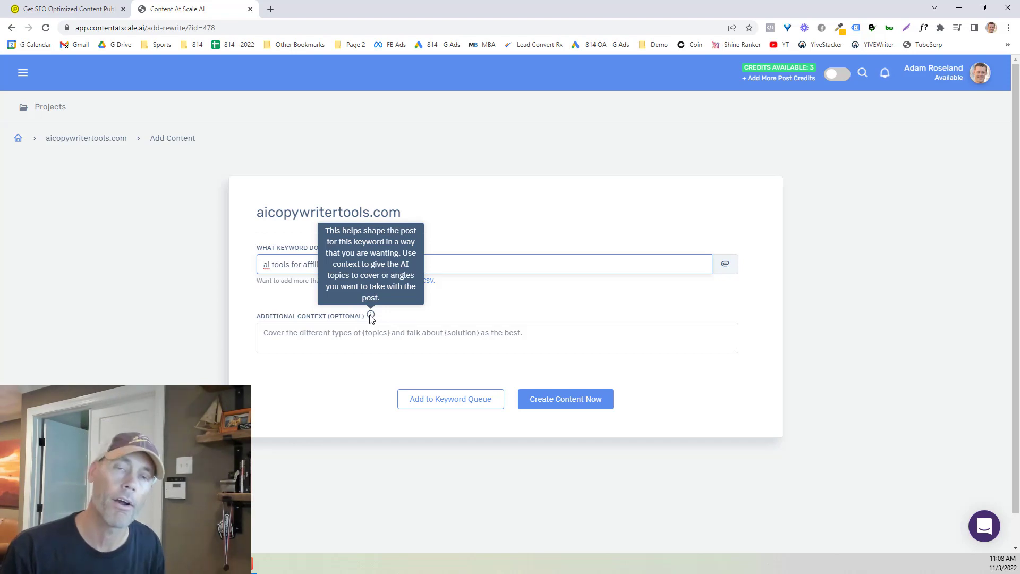
# Add 'comparison to jasper ai' and 'affiliate marketing content generation' as context, then generate the article.
pyautogui.click(470, 331)
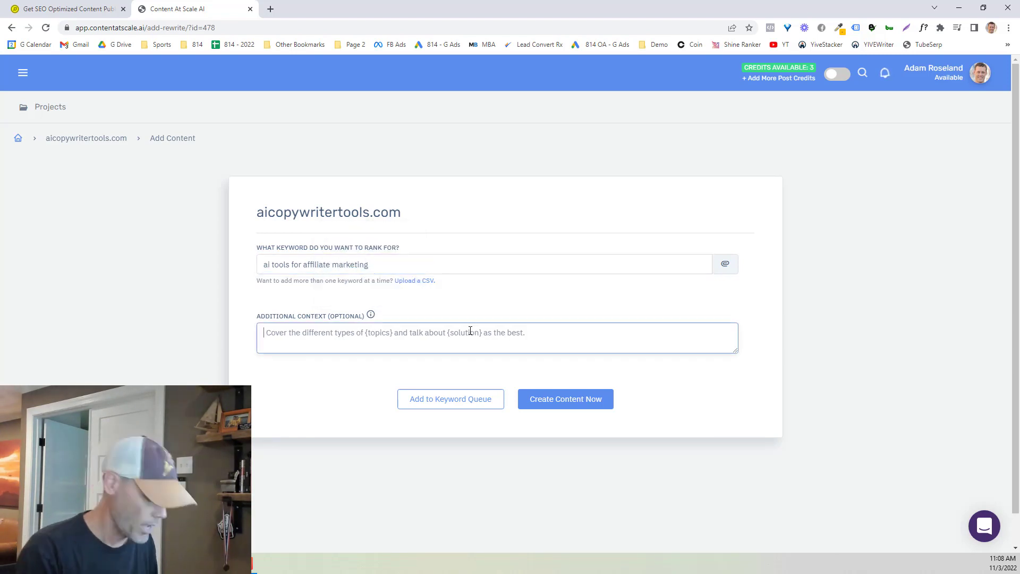
pyautogui.write('comparison to jasper a')
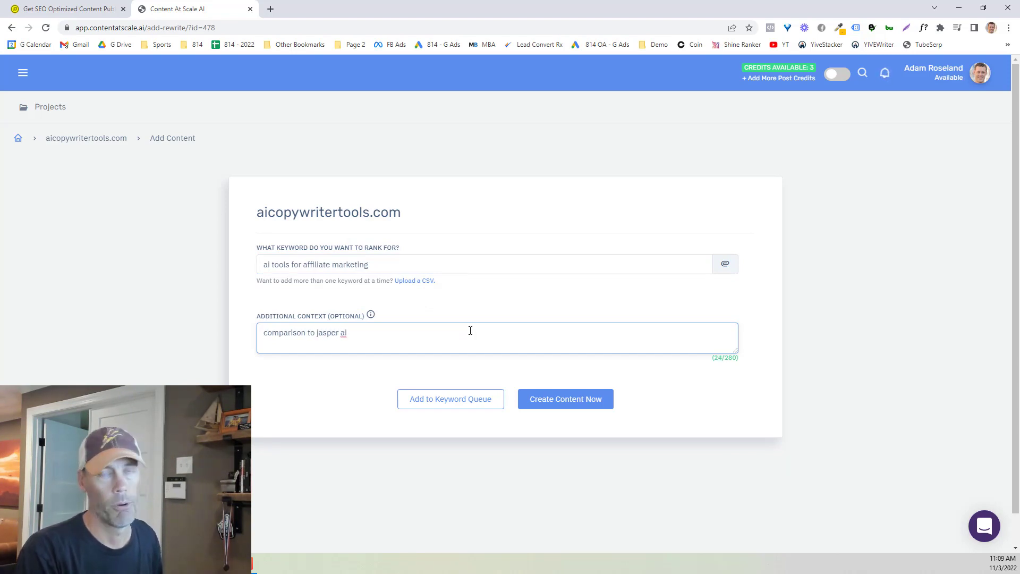
pyautogui.write('i')
pyautogui.press('Return')
pyautogui.write('affi')
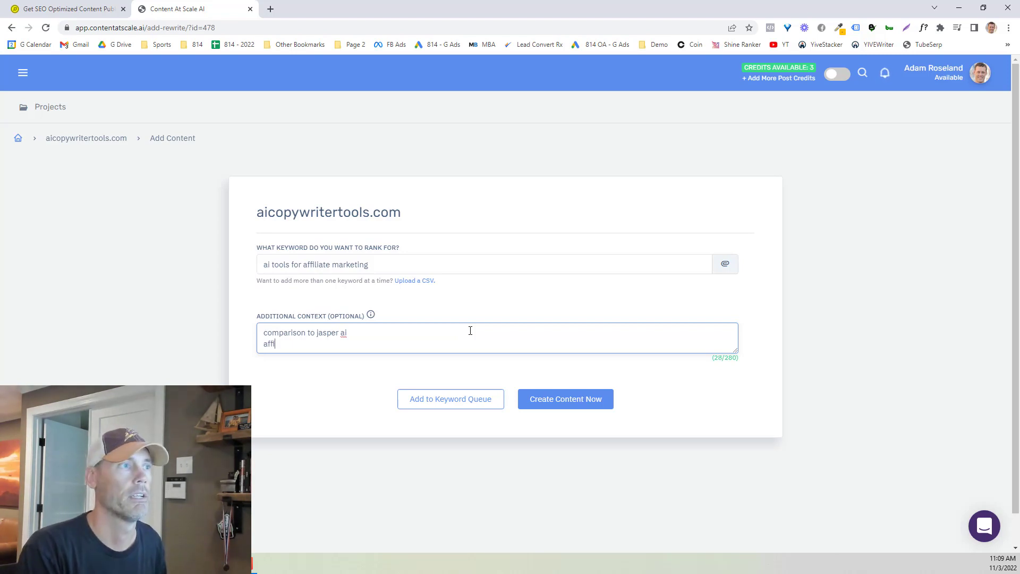
pyautogui.write('latte marketing content generation')
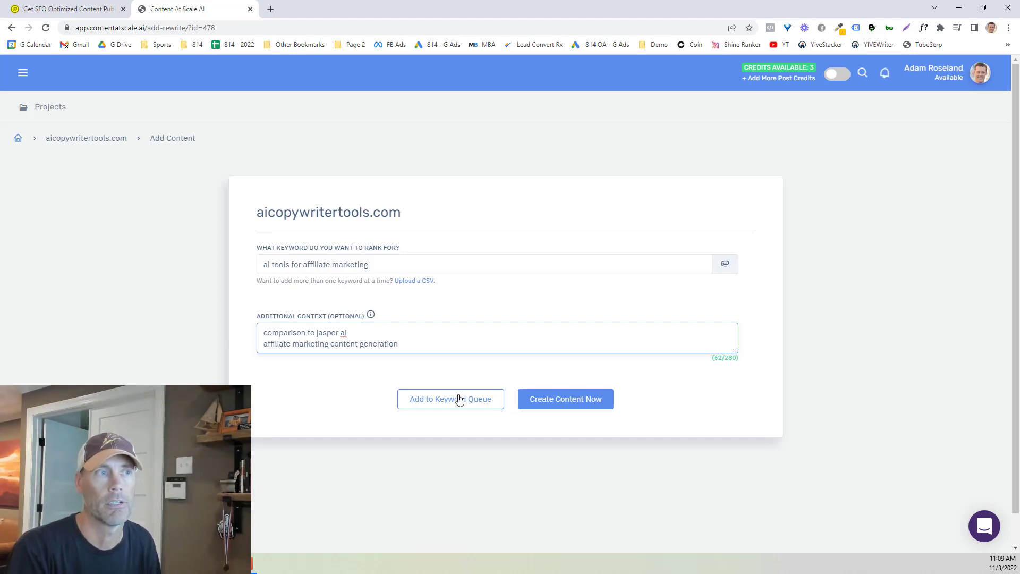
pyautogui.click(569, 407)
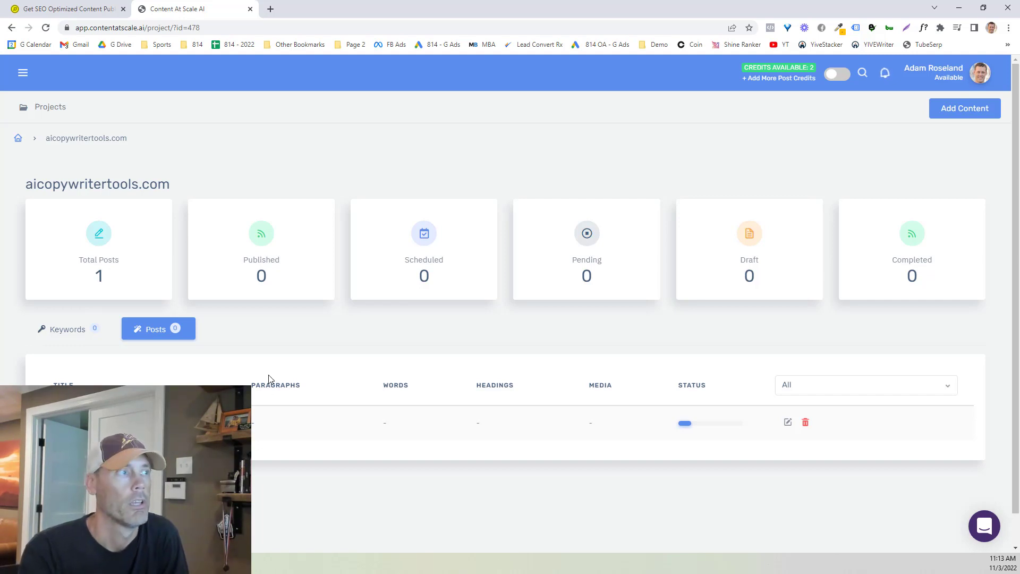
# Once generation finishes, highlight the 1,650 words and 11 headings, then open the post.
pyautogui.moveTo(690, 426)
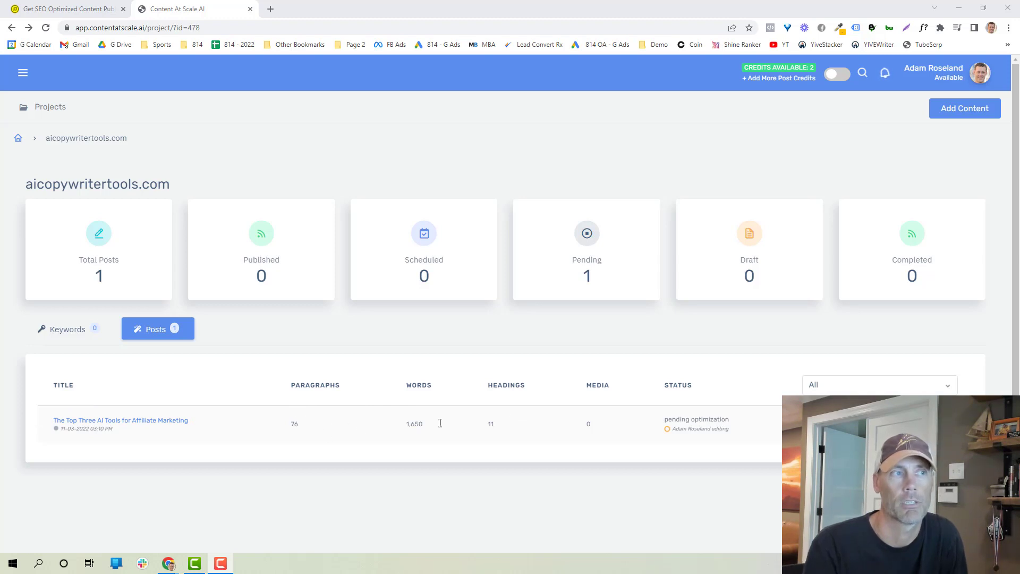
pyautogui.doubleClick(414, 424)
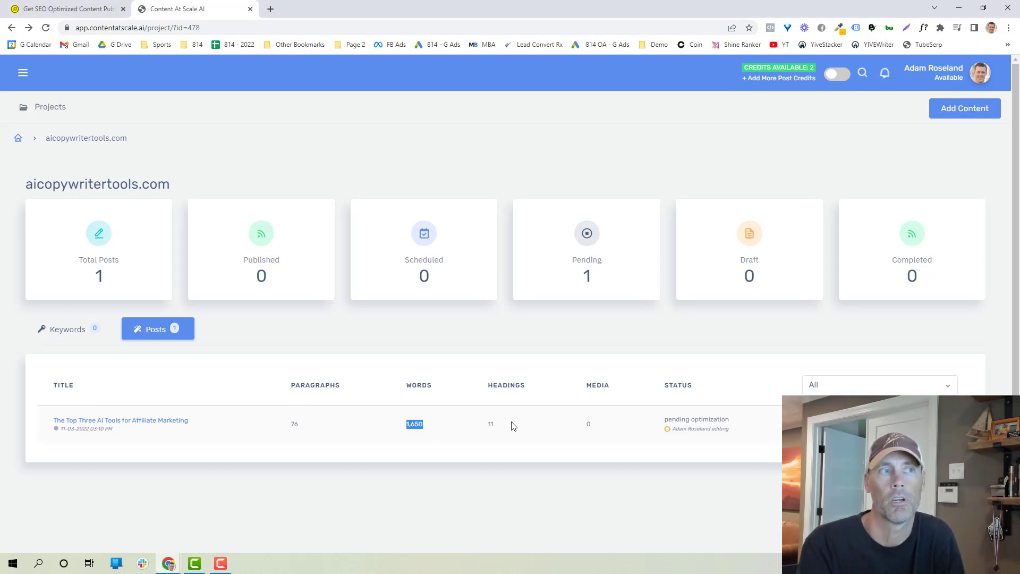
pyautogui.doubleClick(491, 424)
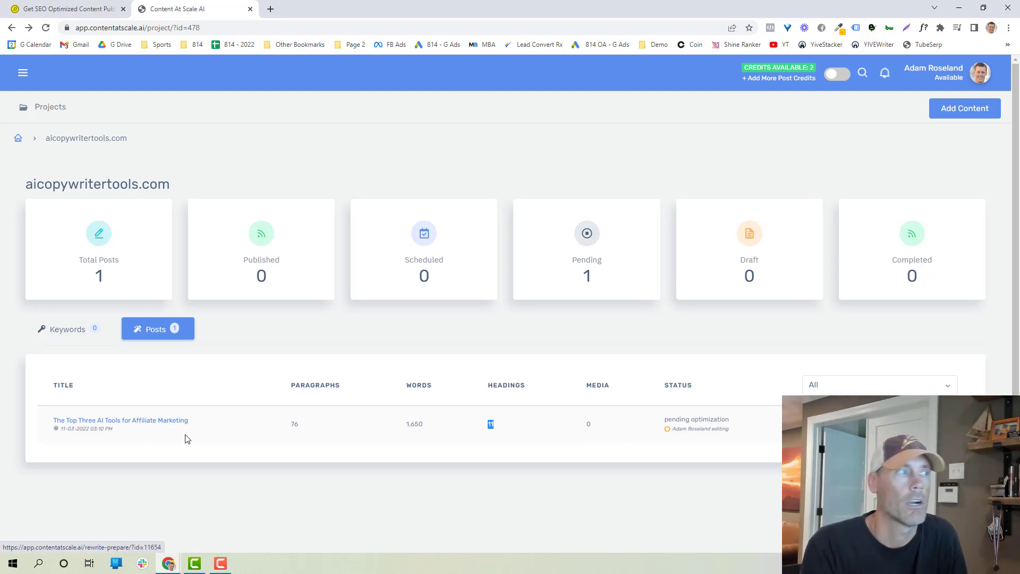
pyautogui.click(271, 426)
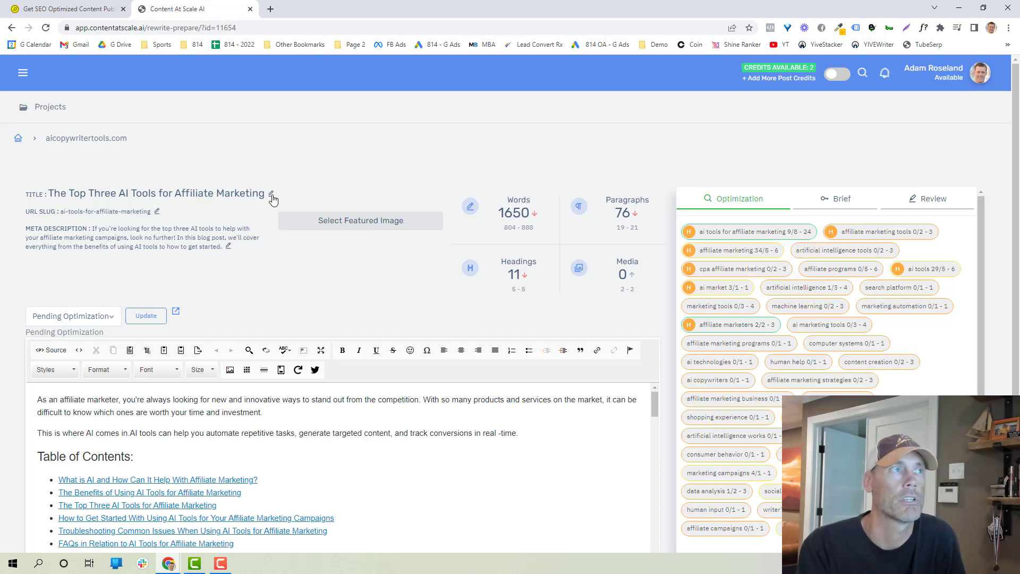
pyautogui.click(340, 222)
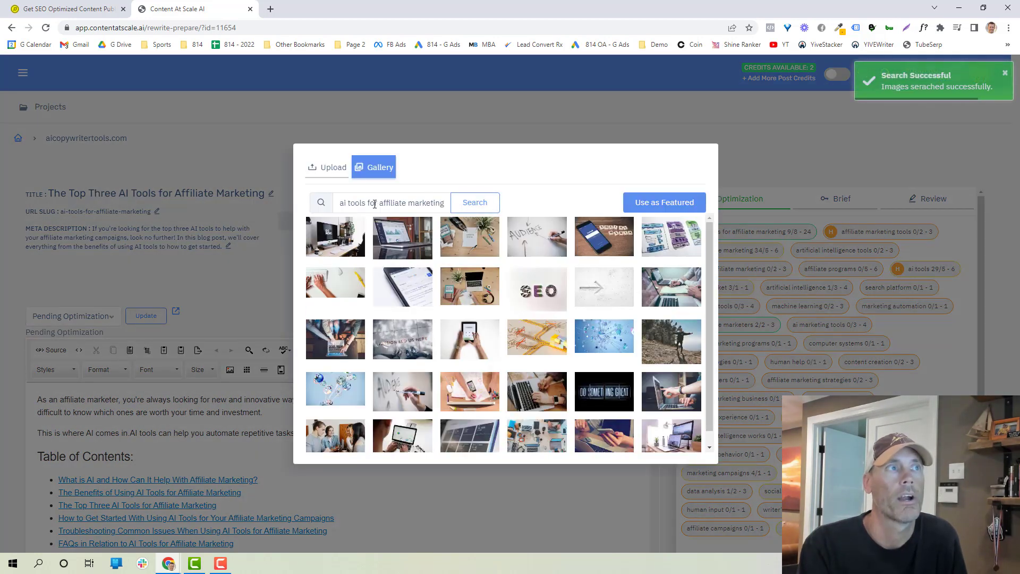
pyautogui.click(376, 203)
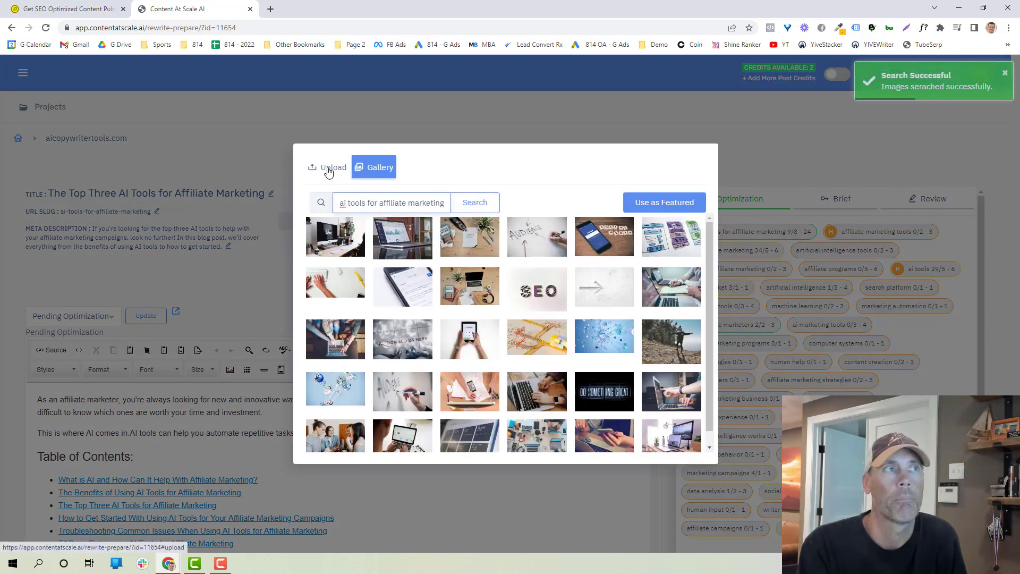
pyautogui.click(474, 202)
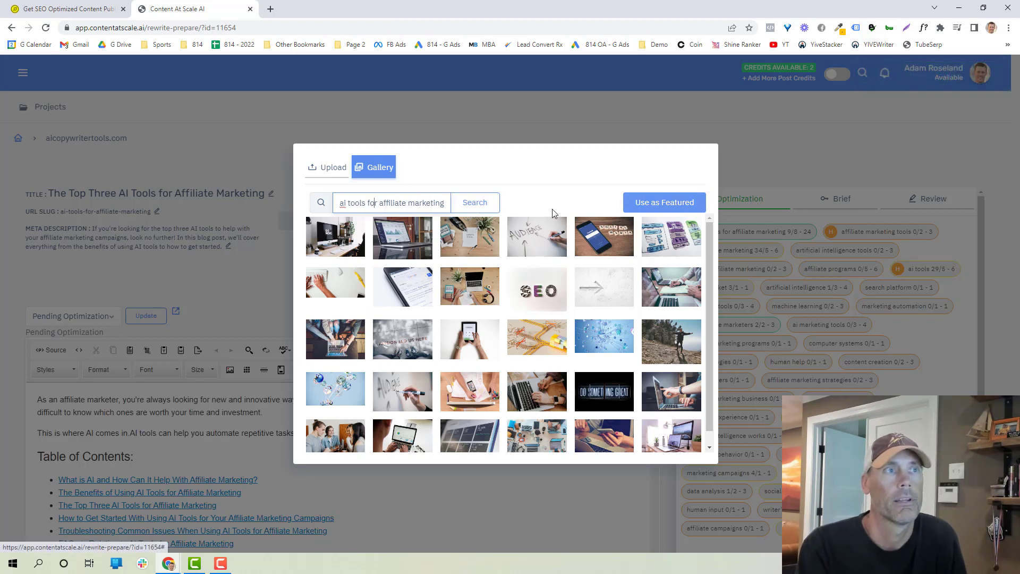
pyautogui.scroll(-1, 511, 221)
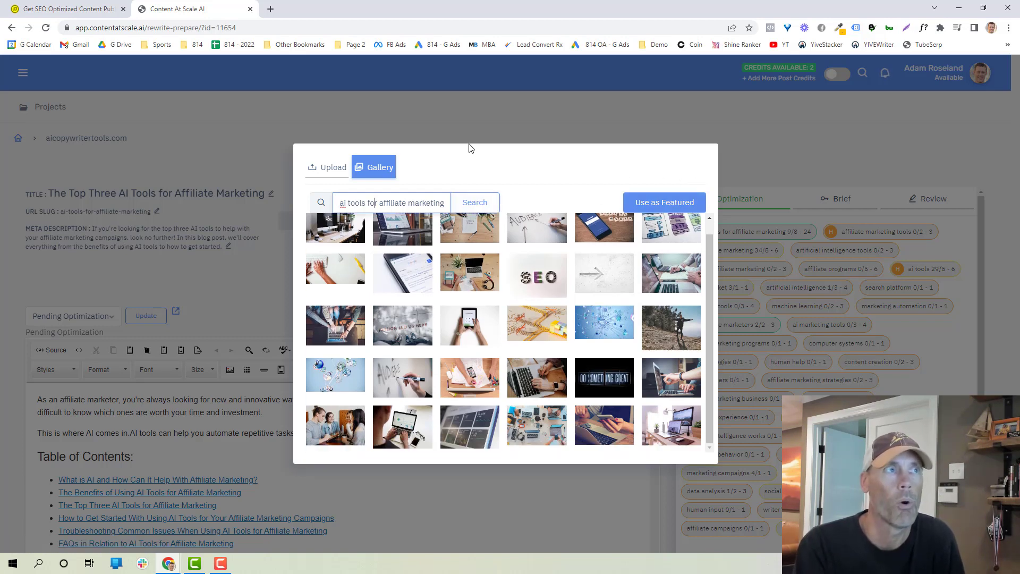
pyautogui.click(275, 155)
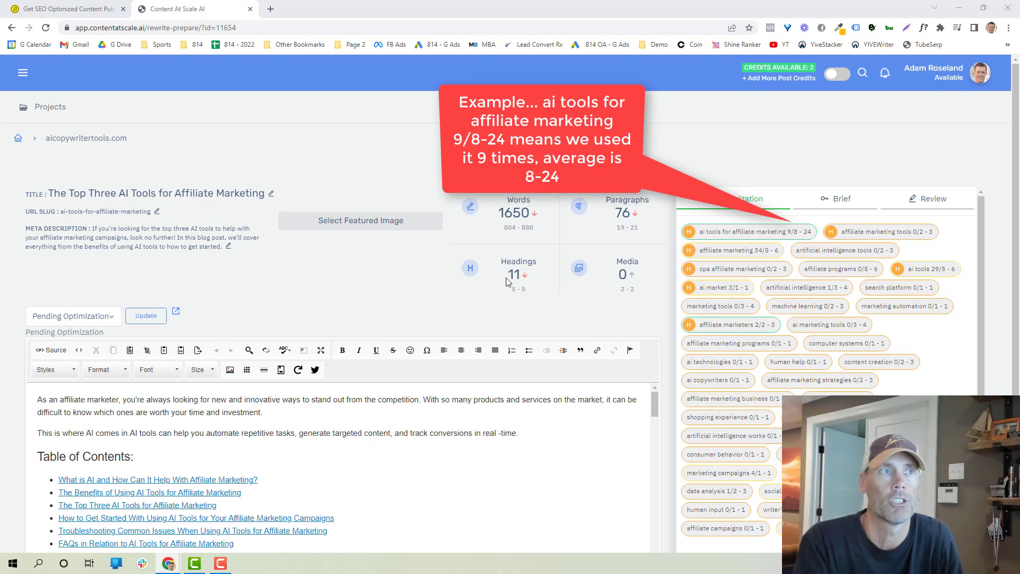
pyautogui.moveTo(507, 229); pyautogui.dragTo(535, 230)
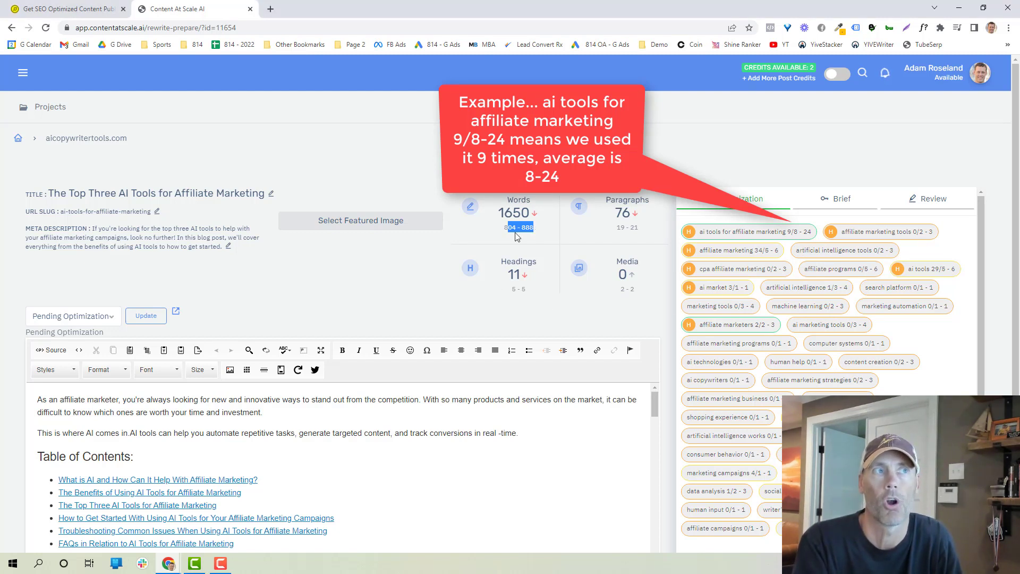
pyautogui.click(512, 233)
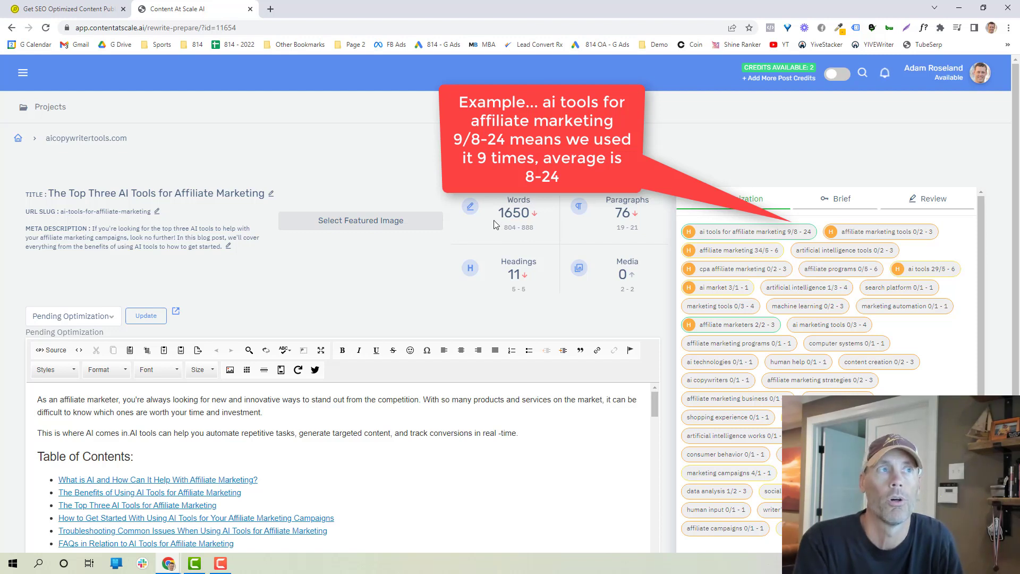
pyautogui.moveTo(497, 215); pyautogui.dragTo(539, 221)
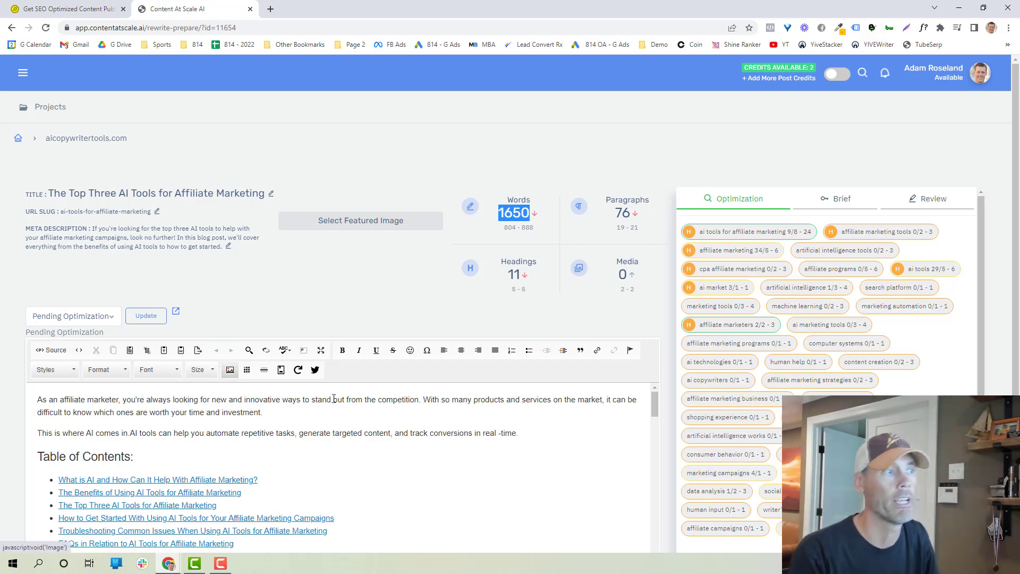
pyautogui.scroll(-2, 191, 421)
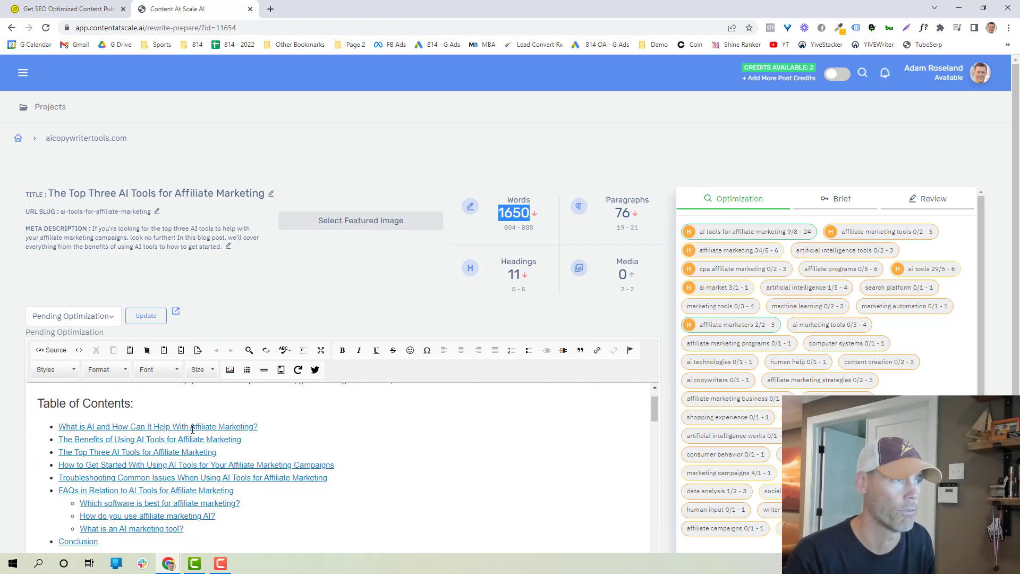
pyautogui.scroll(2, 205, 438)
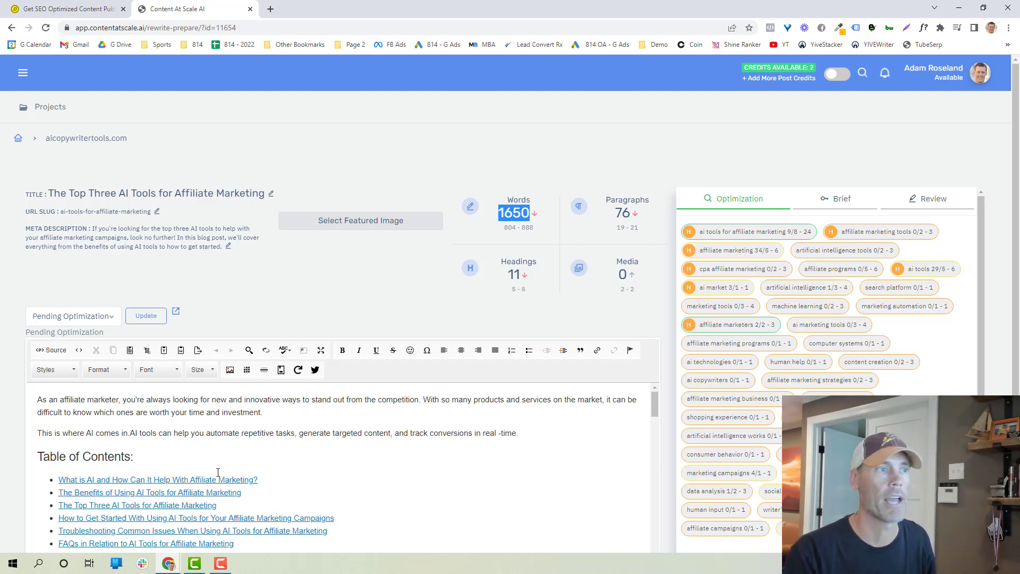
pyautogui.scroll(-1, 184, 466)
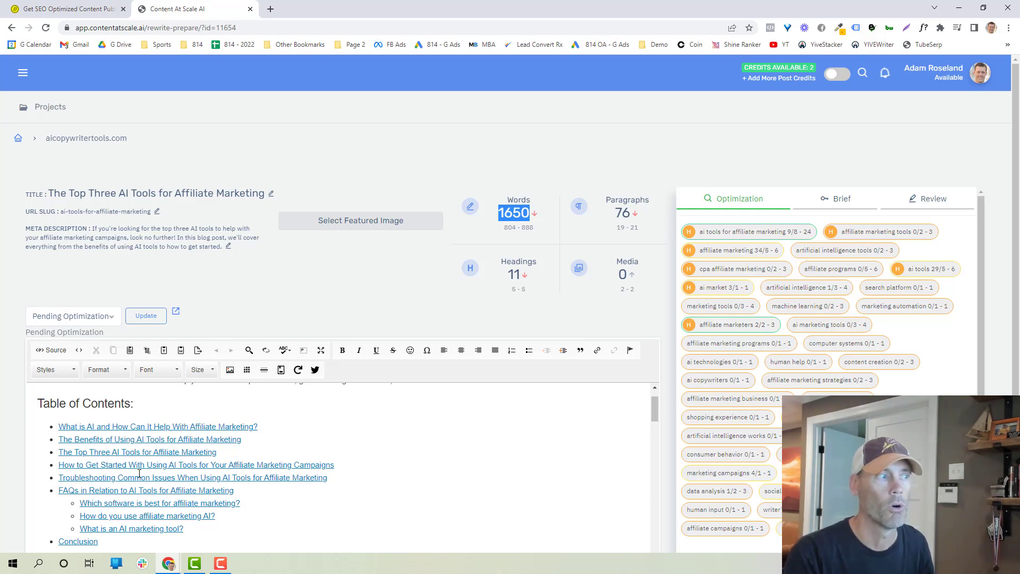
pyautogui.scroll(-1, 164, 462)
pyautogui.scroll(2, 179, 471)
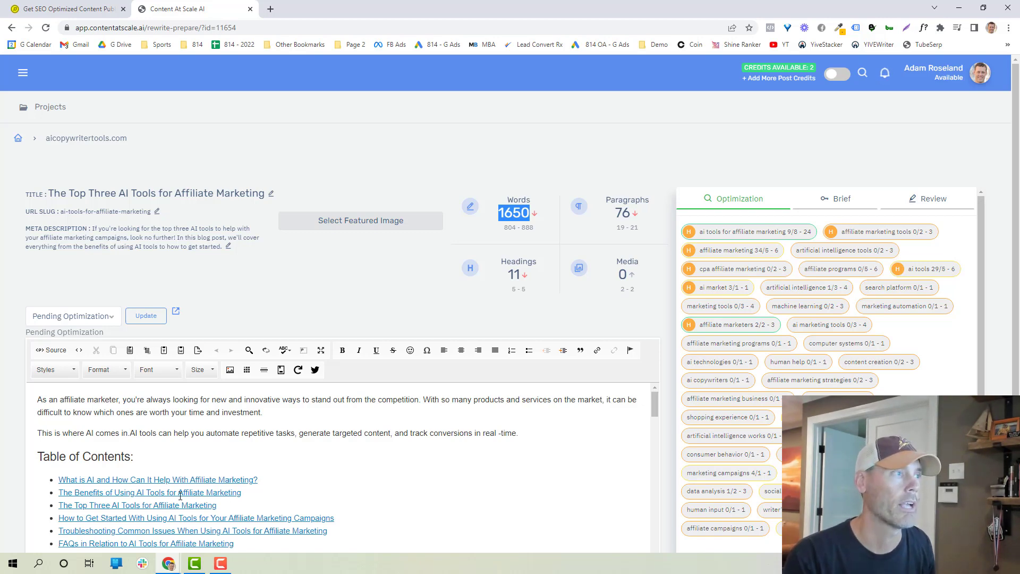
pyautogui.scroll(-2, 346, 423)
pyautogui.scroll(-1, 340, 434)
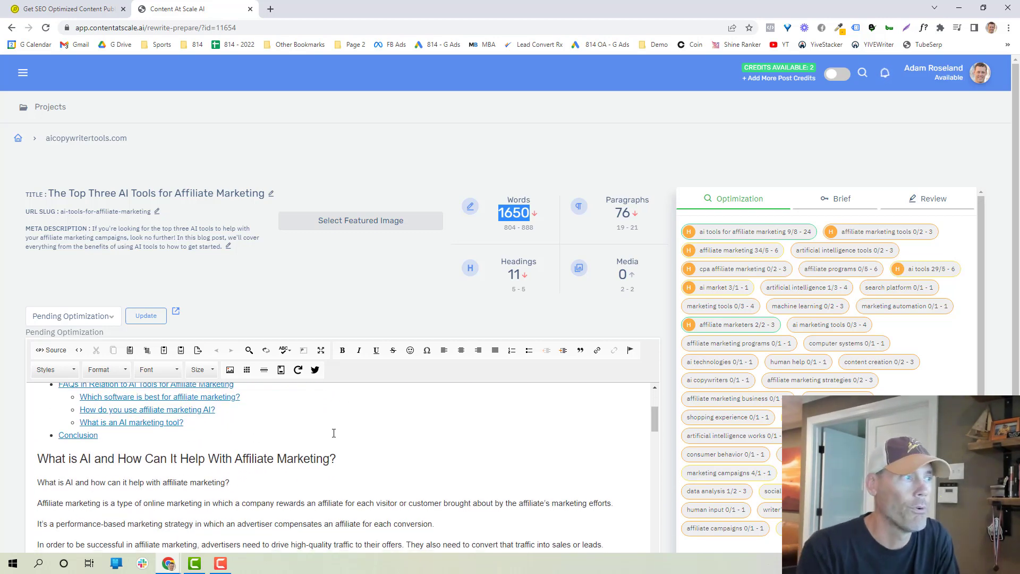
pyautogui.scroll(-1, 217, 451)
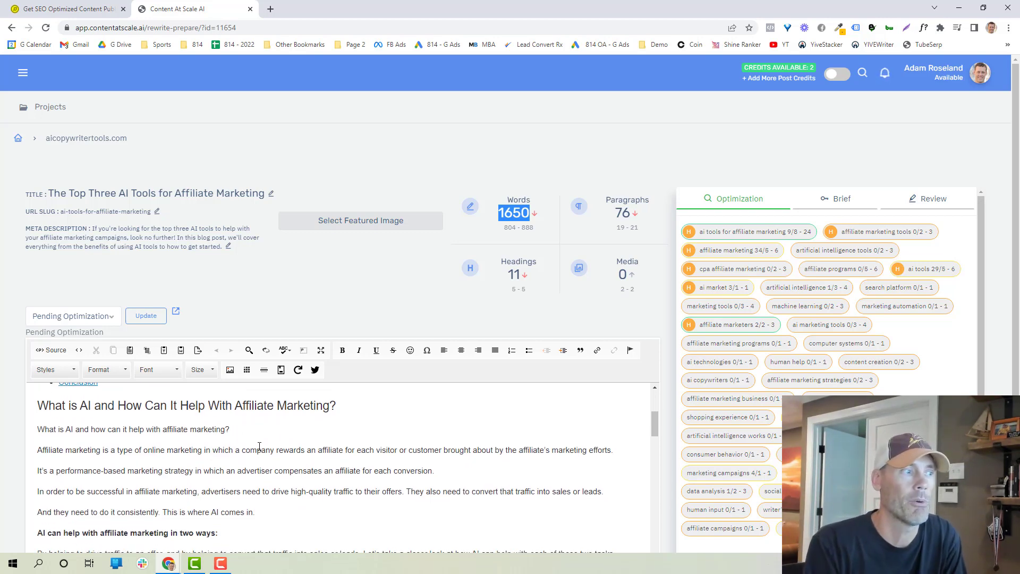
pyautogui.scroll(-1, 259, 447)
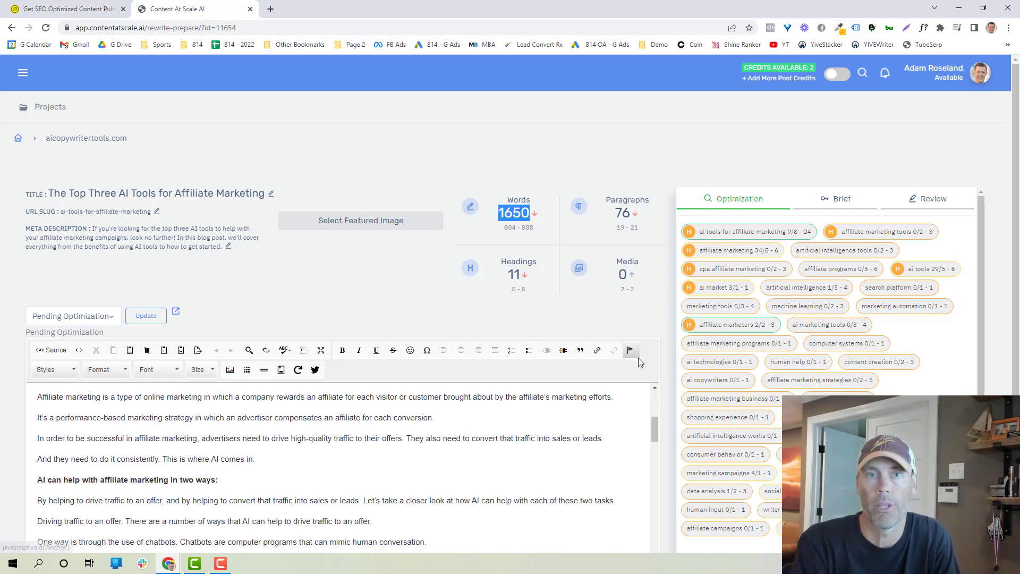
pyautogui.scroll(-1, 812, 326)
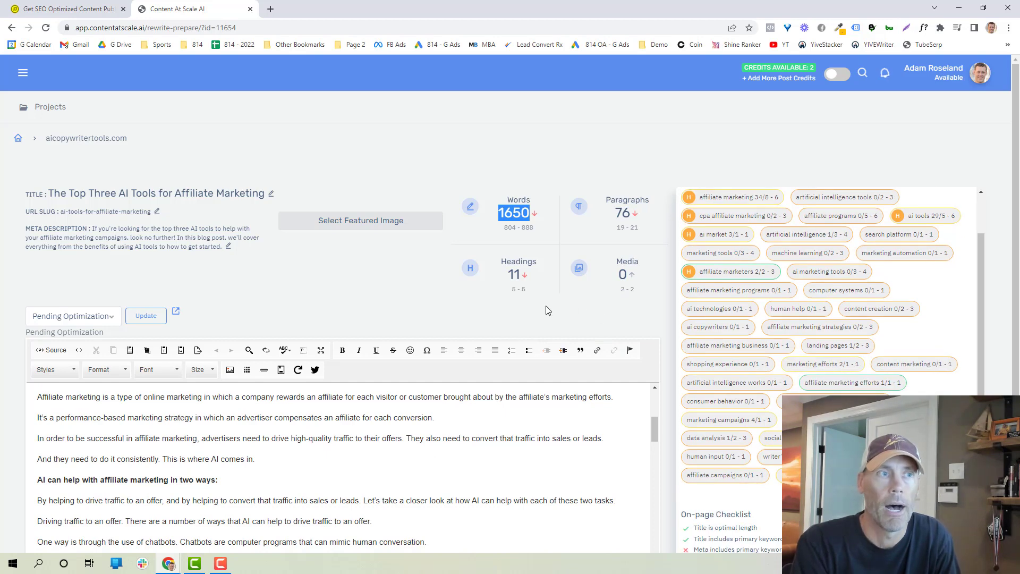
pyautogui.scroll(-2, 518, 313)
pyautogui.scroll(-2, 531, 301)
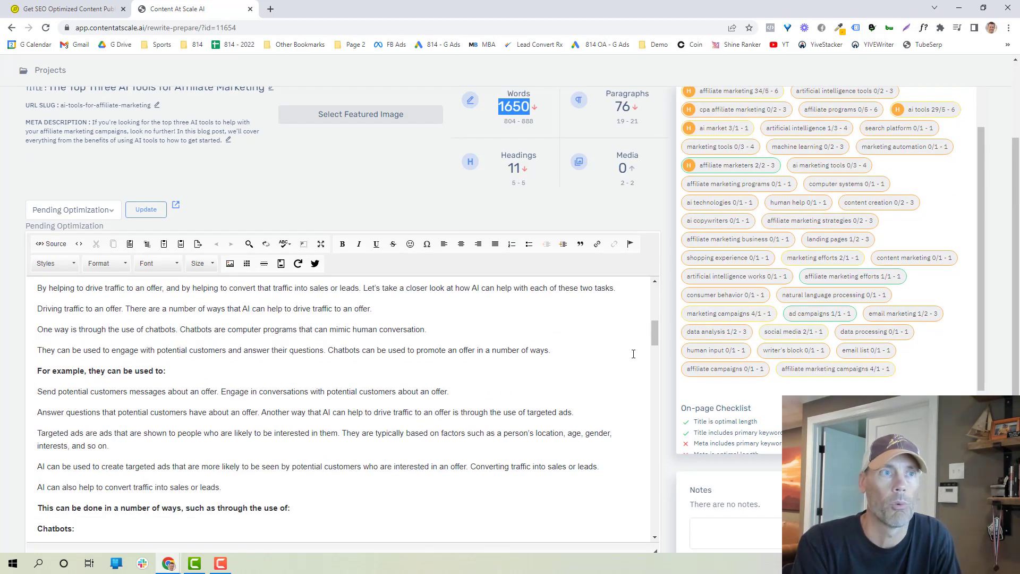
pyautogui.moveTo(657, 339); pyautogui.dragTo(658, 297)
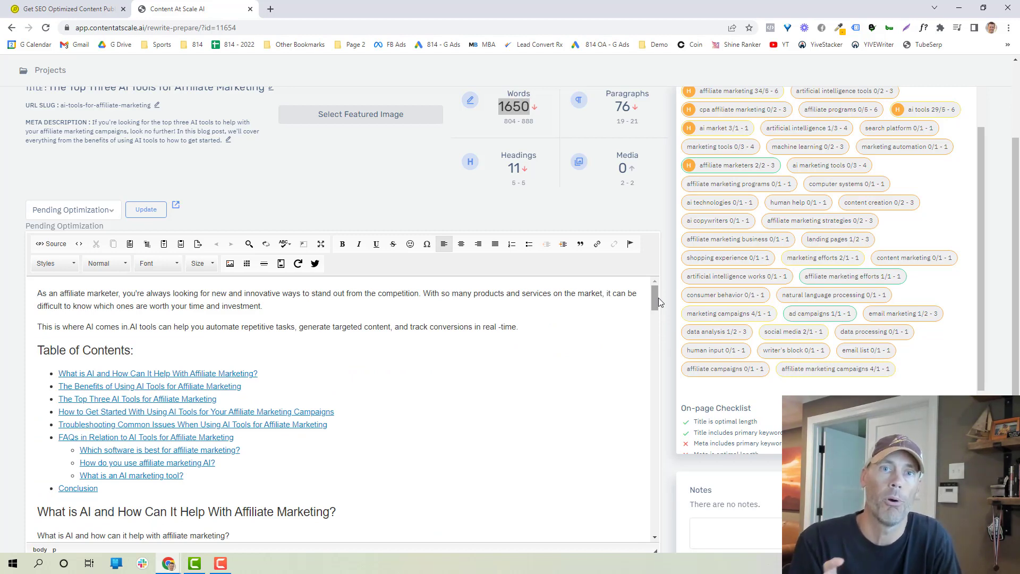
pyautogui.scroll(2, 667, 302)
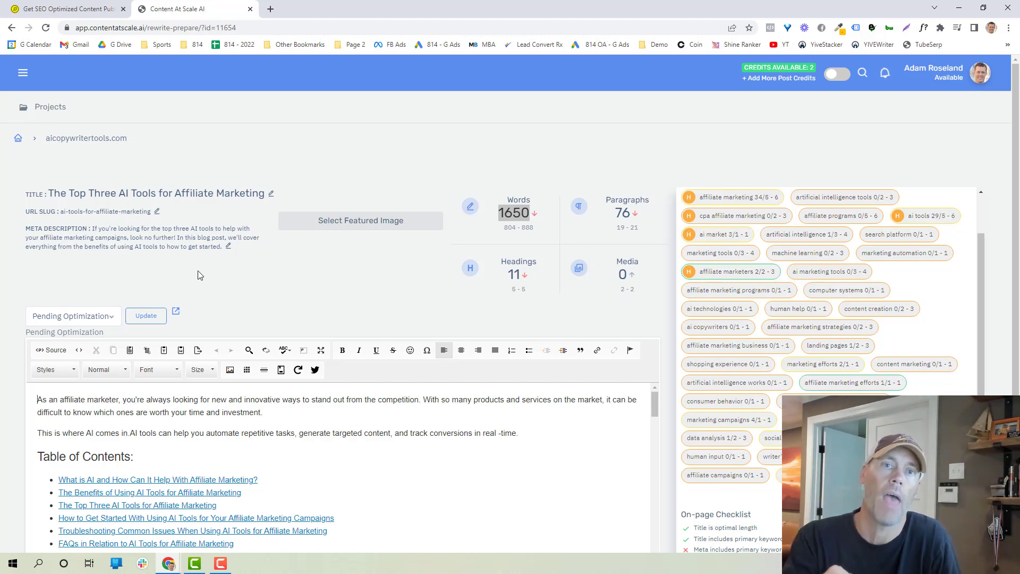
pyautogui.scroll(-1, 361, 474)
pyautogui.scroll(-10, 361, 475)
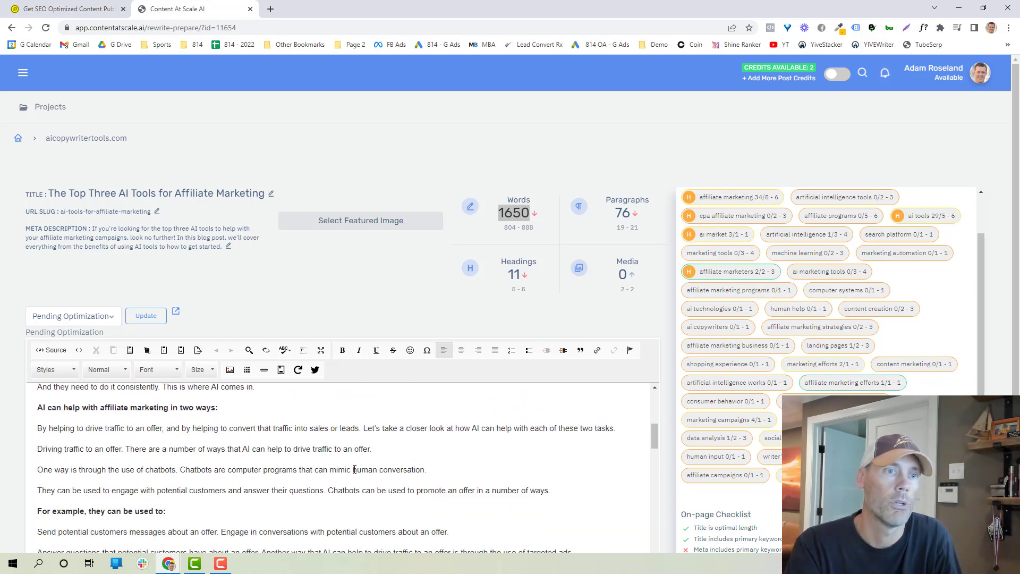
pyautogui.scroll(-1, 354, 470)
pyautogui.scroll(-3, 743, 457)
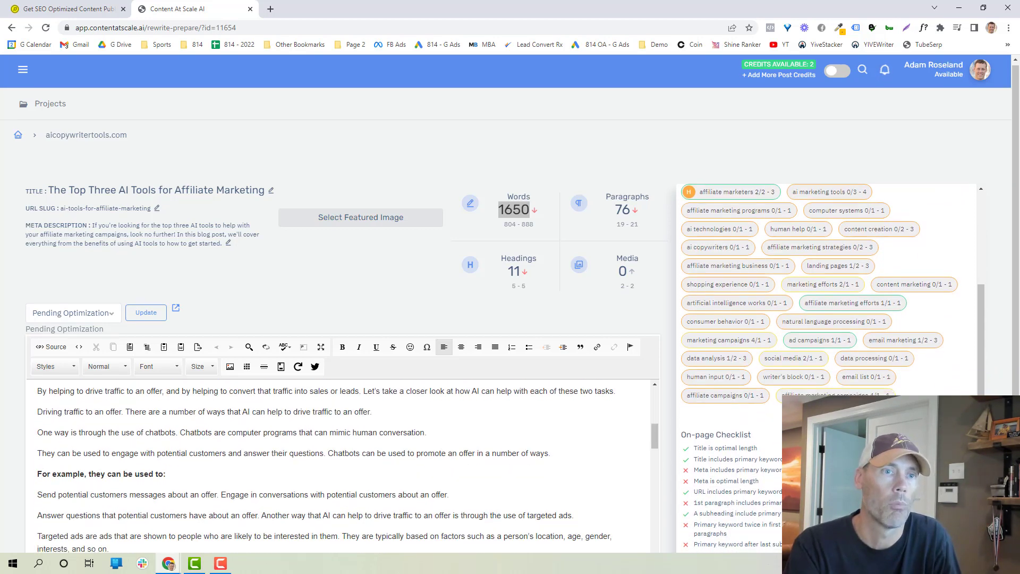
pyautogui.scroll(-5, 712, 298)
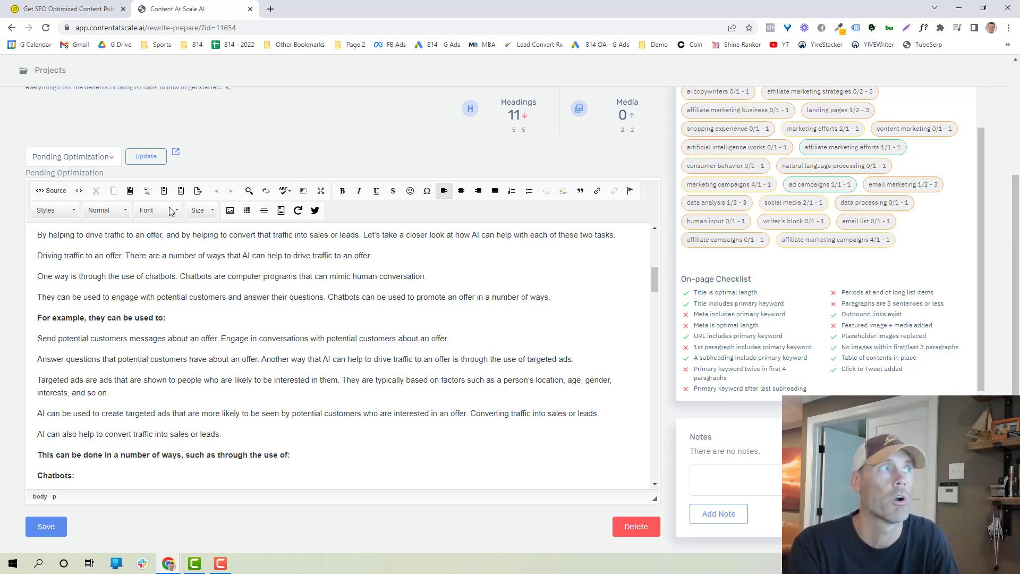
pyautogui.scroll(3, 162, 206)
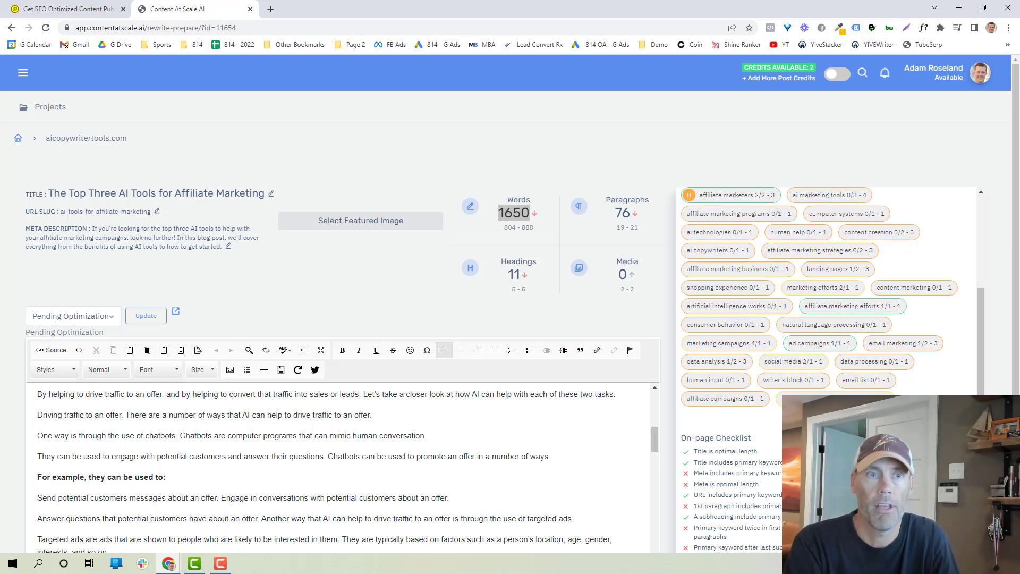
pyautogui.scroll(-1, 510, 303)
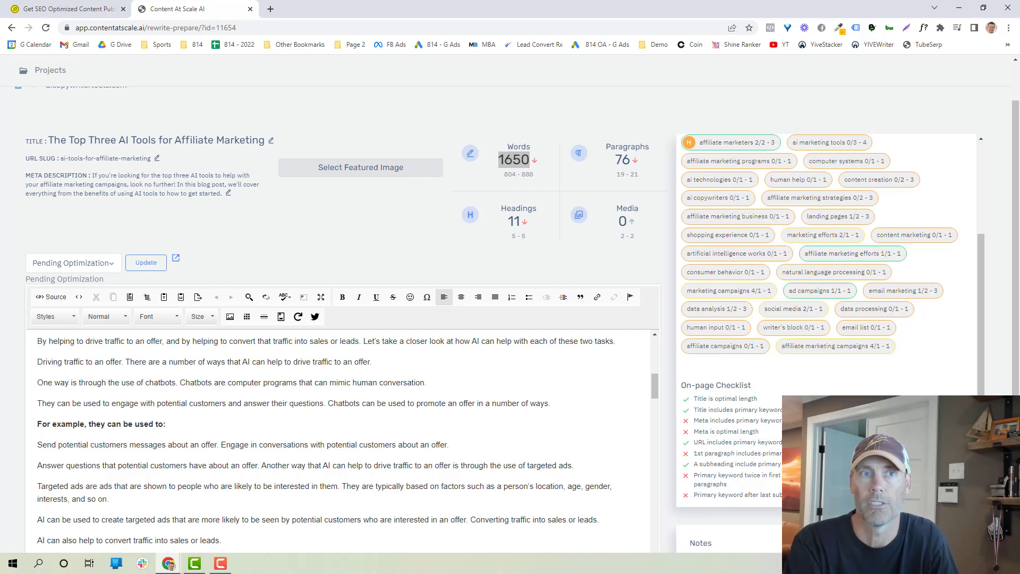
pyautogui.scroll(-8, 430, 421)
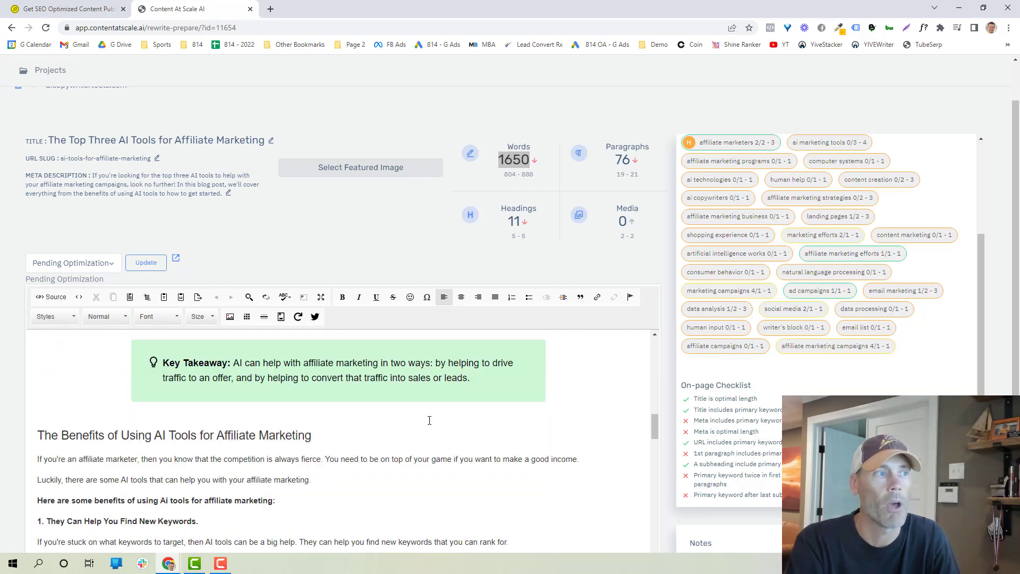
pyautogui.scroll(2, 430, 420)
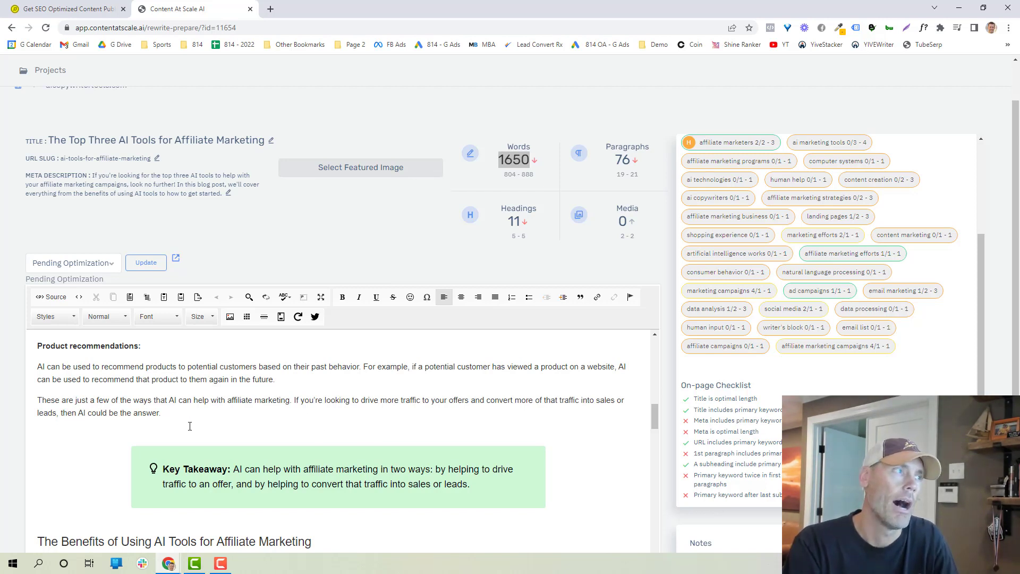
pyautogui.scroll(15, 190, 425)
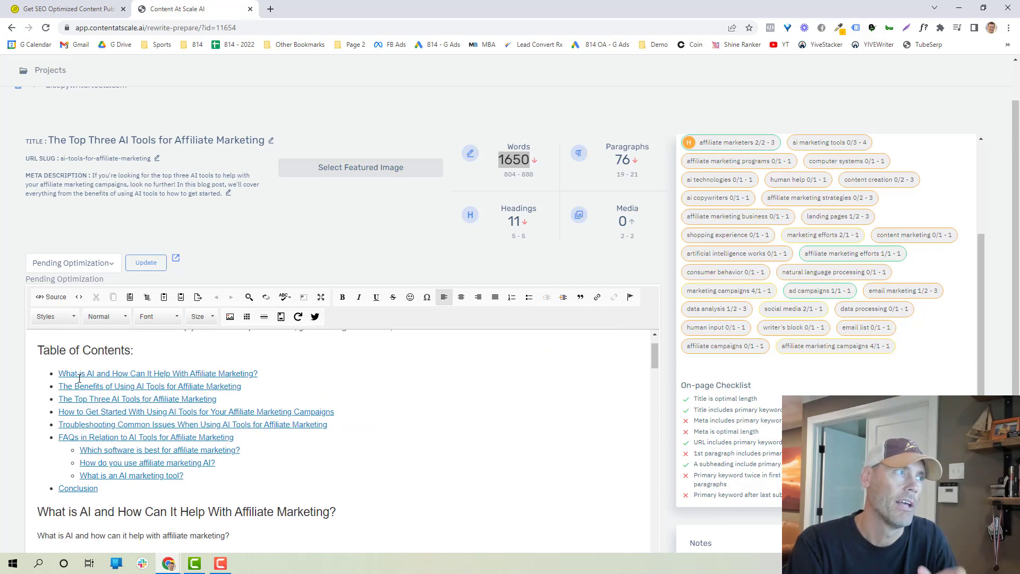
pyautogui.scroll(-15, 245, 405)
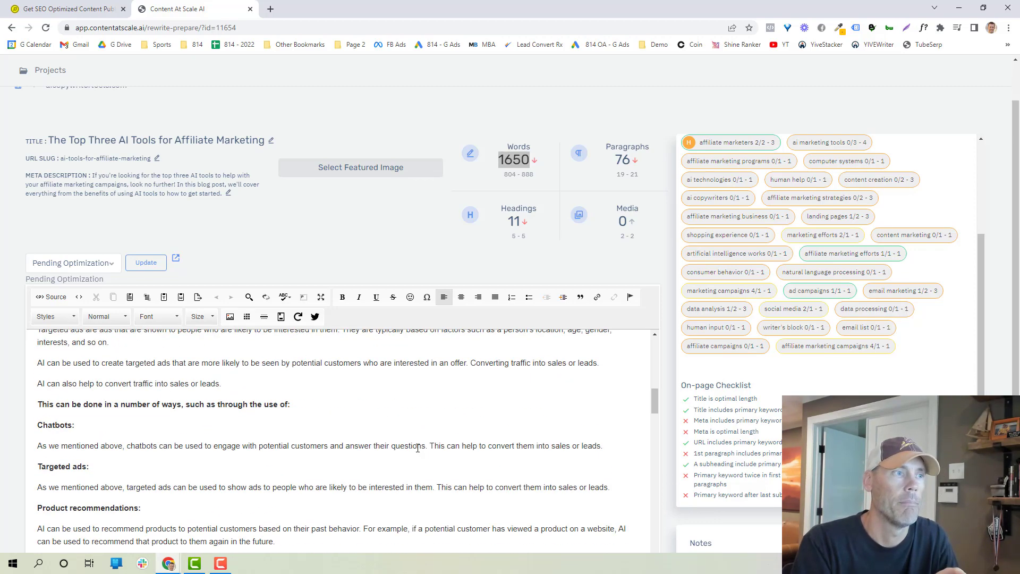
pyautogui.scroll(-6, 417, 448)
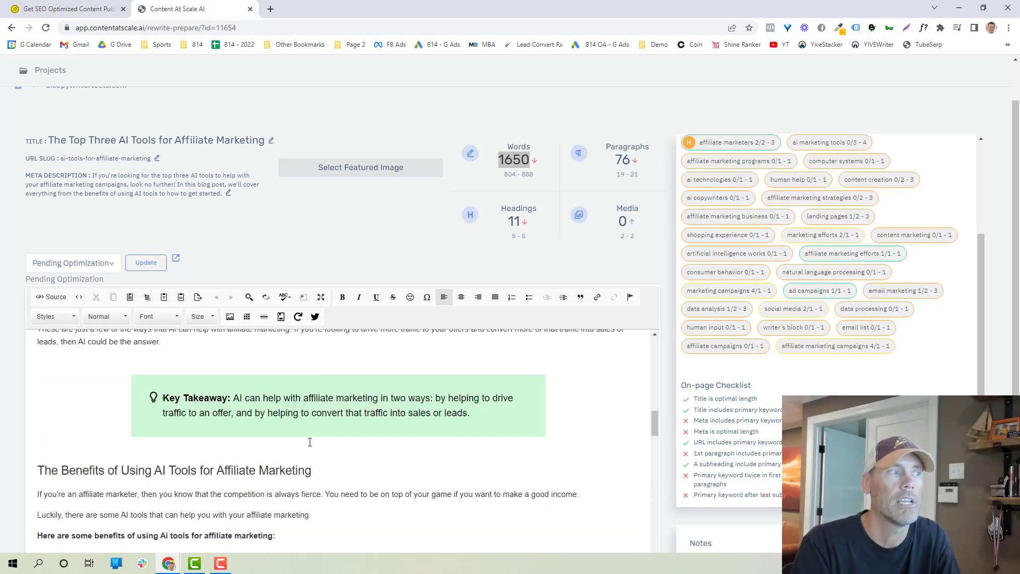
pyautogui.scroll(-4, 428, 413)
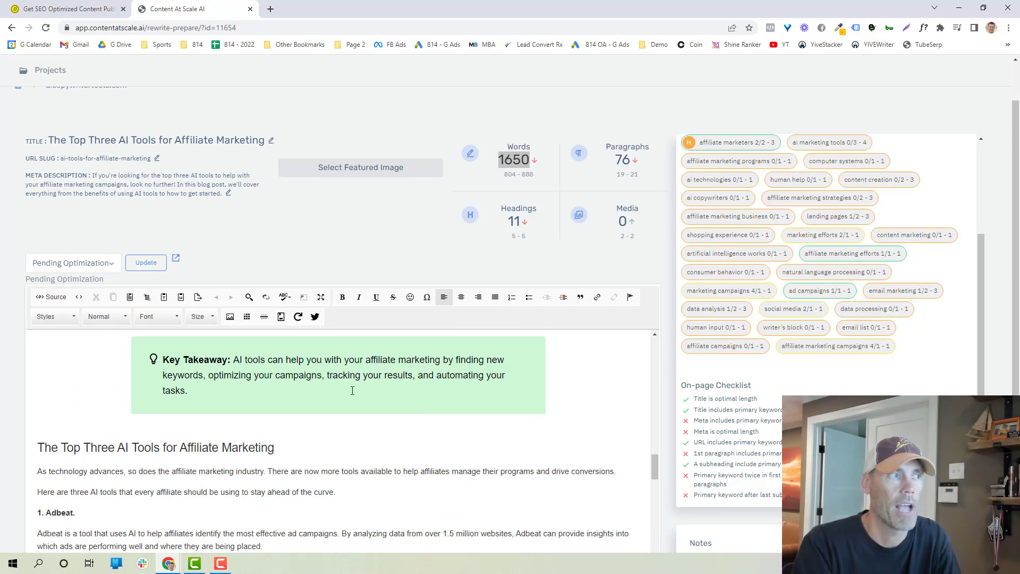
pyautogui.scroll(-6, 215, 473)
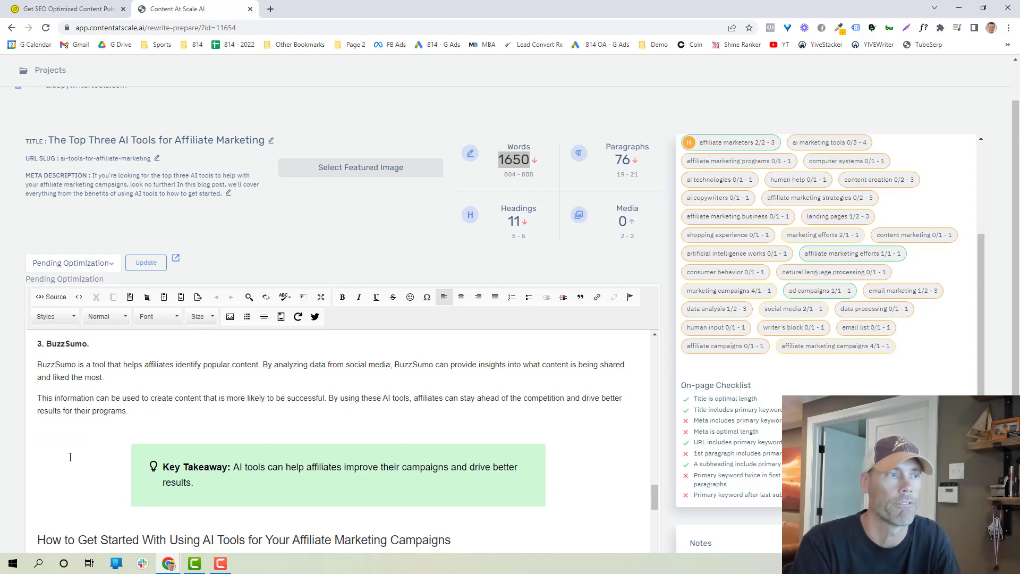
pyautogui.scroll(-10, 80, 456)
pyautogui.scroll(-3, 88, 458)
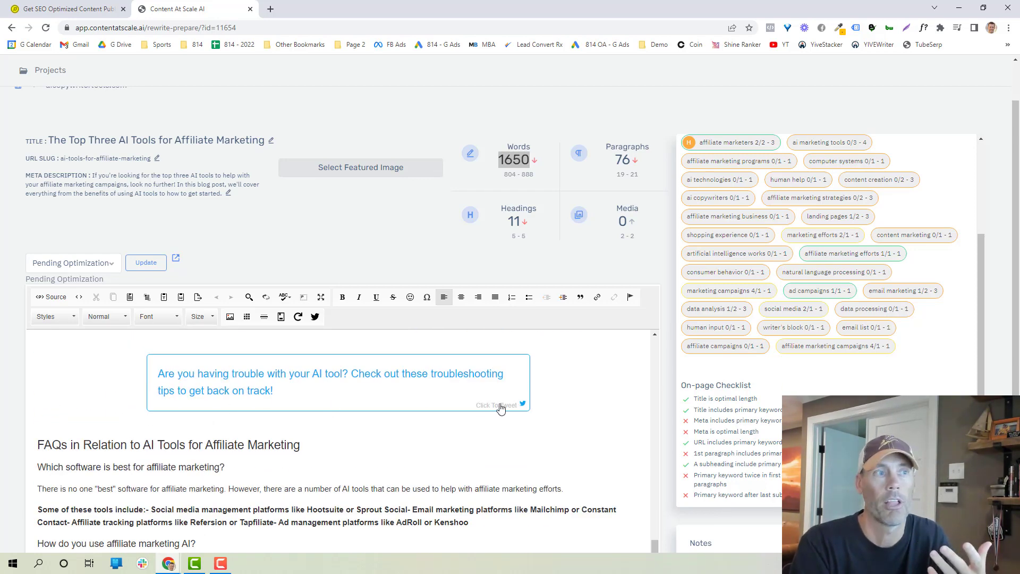
pyautogui.scroll(-8, 145, 440)
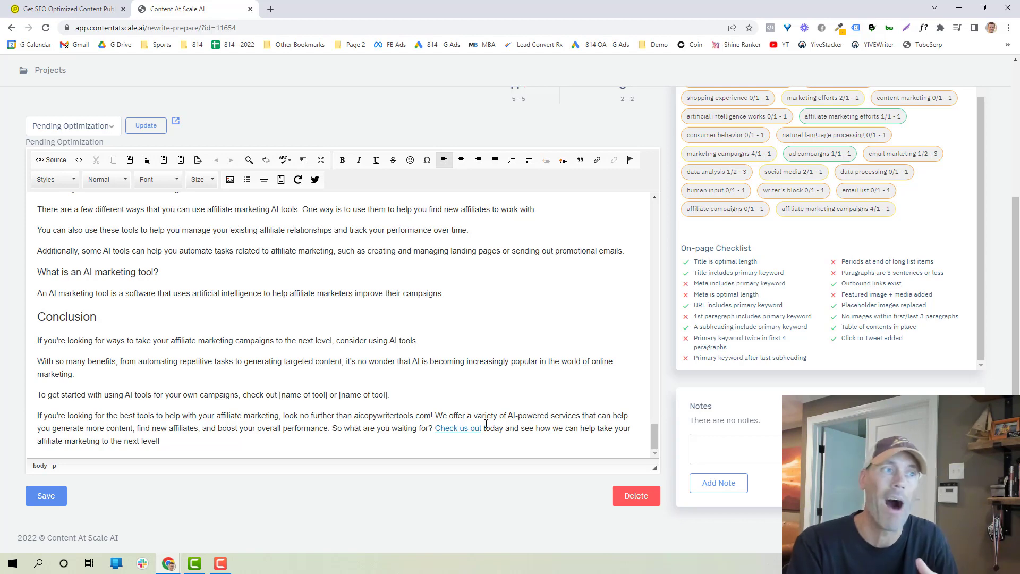
pyautogui.scroll(5, 487, 421)
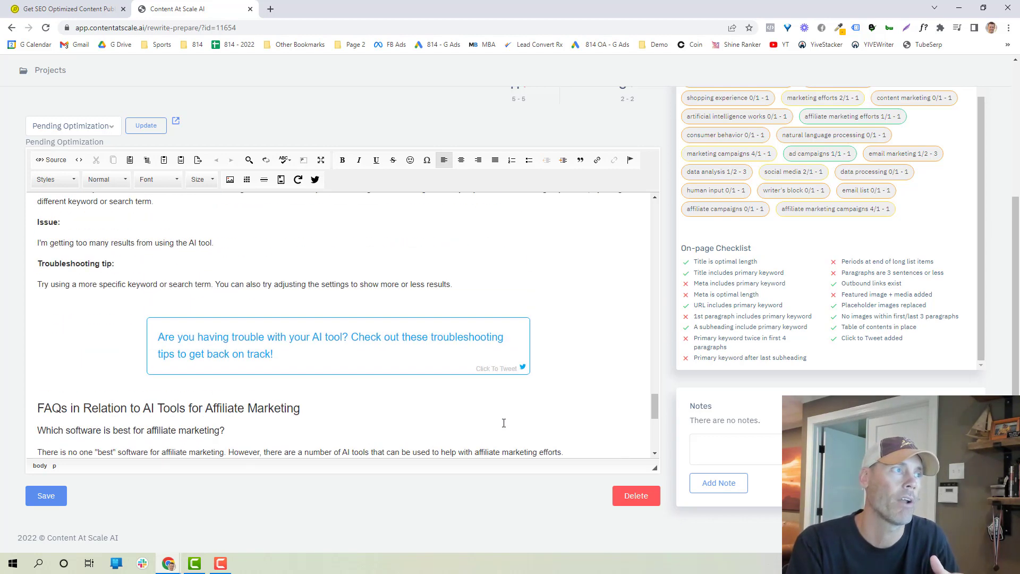
pyautogui.scroll(3, 238, 379)
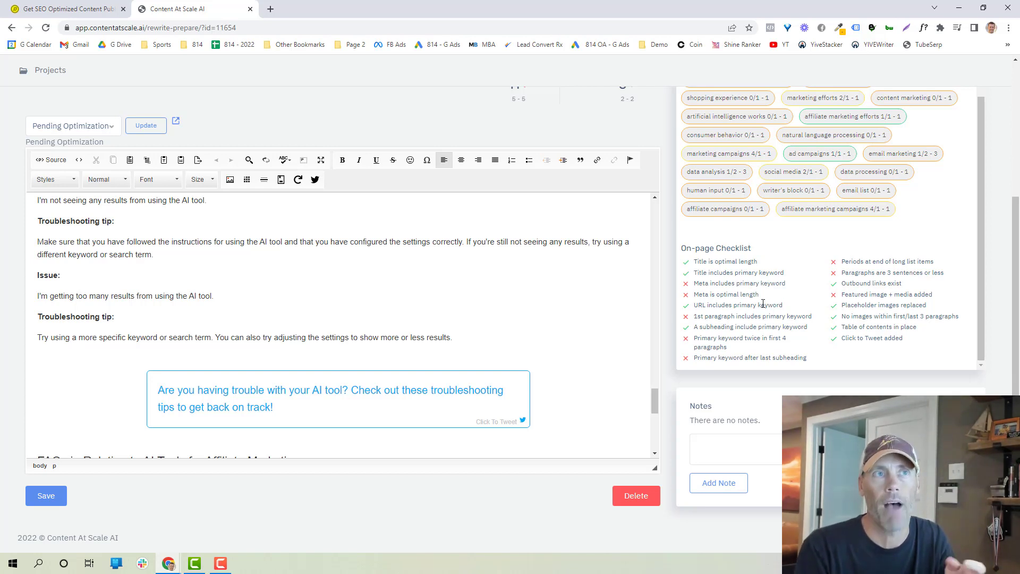
pyautogui.scroll(10, 760, 295)
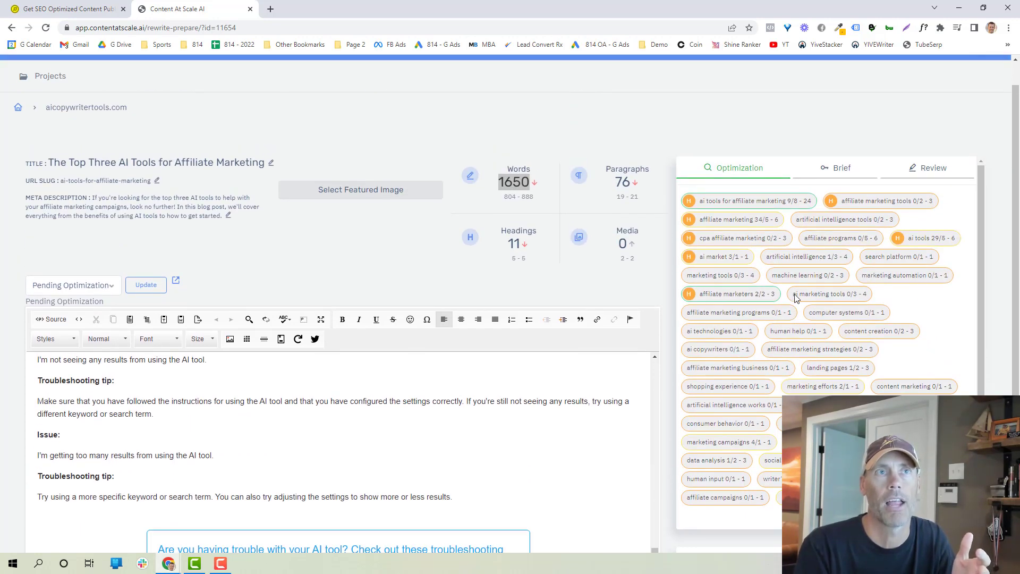
pyautogui.click(837, 169)
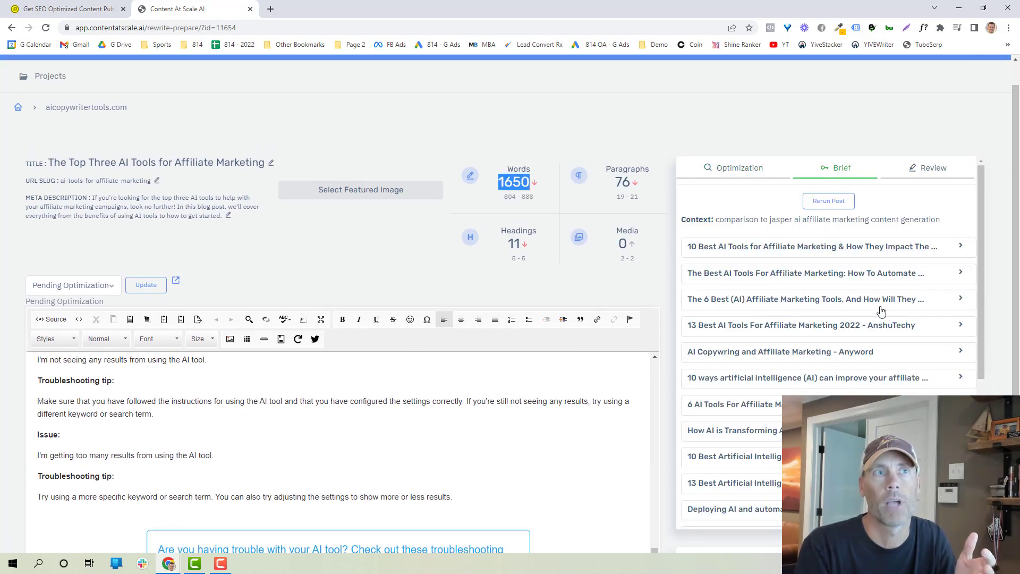
pyautogui.scroll(-1, 882, 321)
pyautogui.scroll(5, 904, 178)
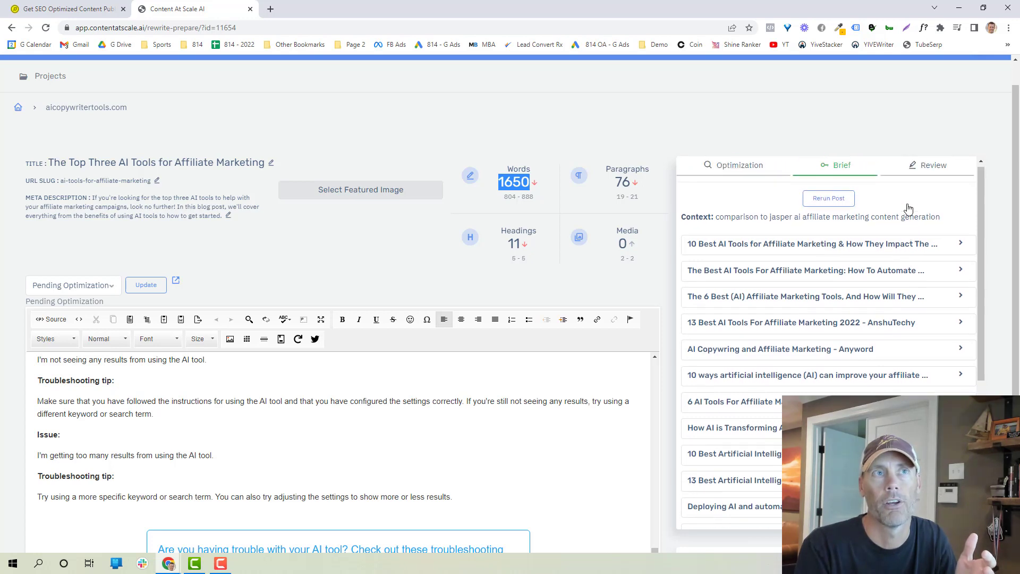
pyautogui.click(944, 202)
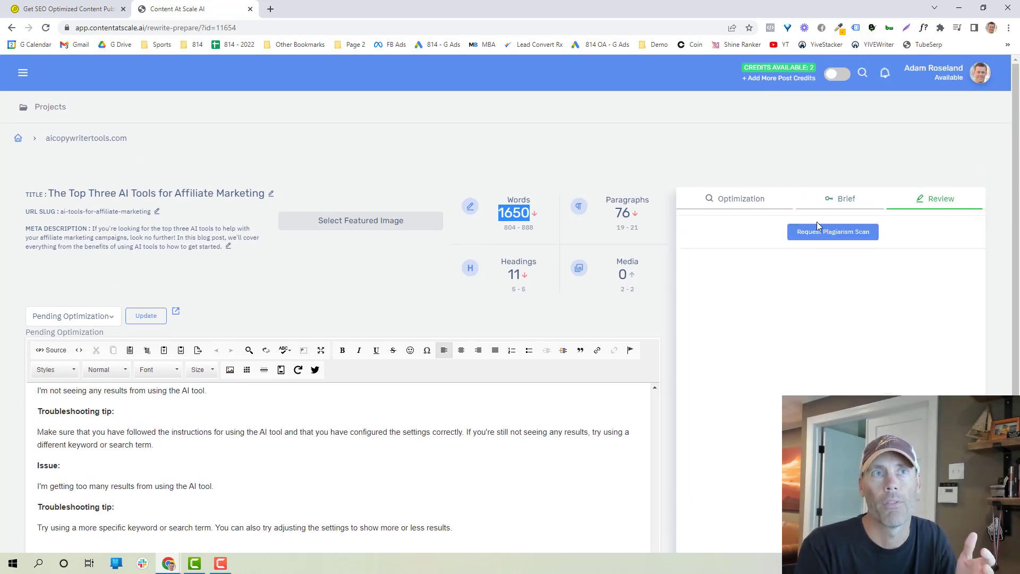
pyautogui.click(725, 200)
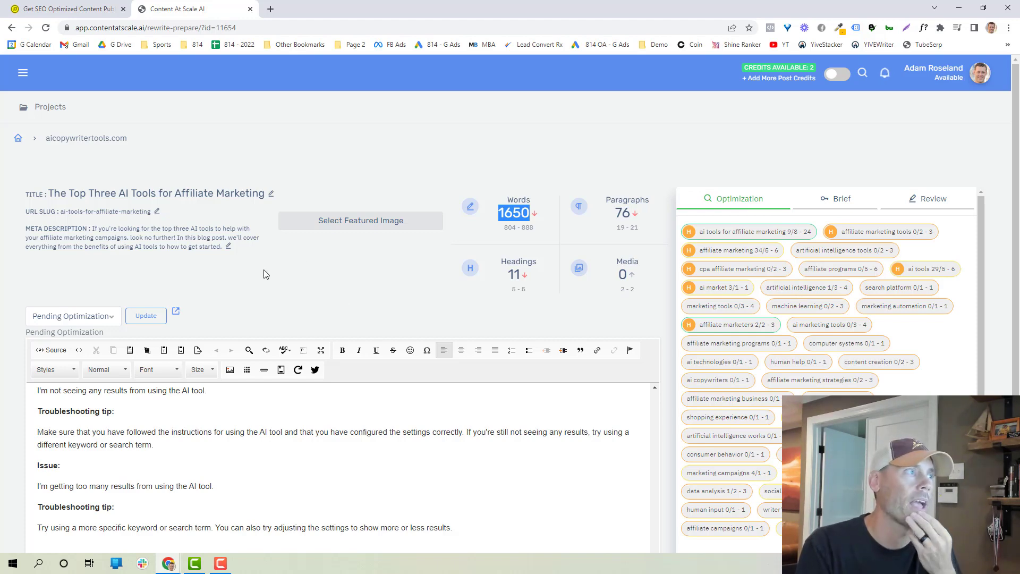
pyautogui.scroll(-3, 671, 349)
pyautogui.scroll(-3, 756, 341)
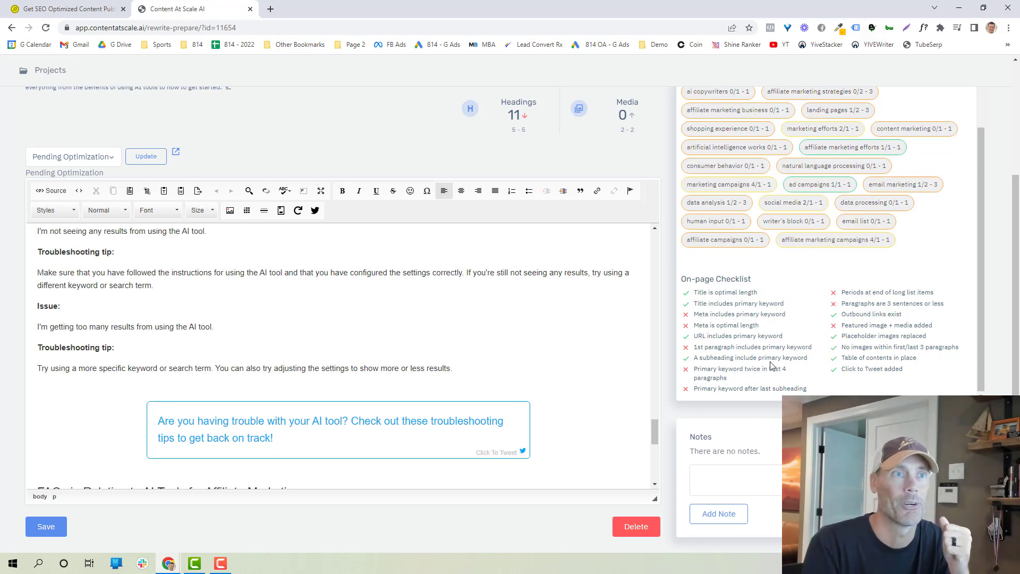
# Point out the checklist item saying the first paragraph lacks the primary keyword.
pyautogui.moveTo(813, 348); pyautogui.dragTo(695, 349)
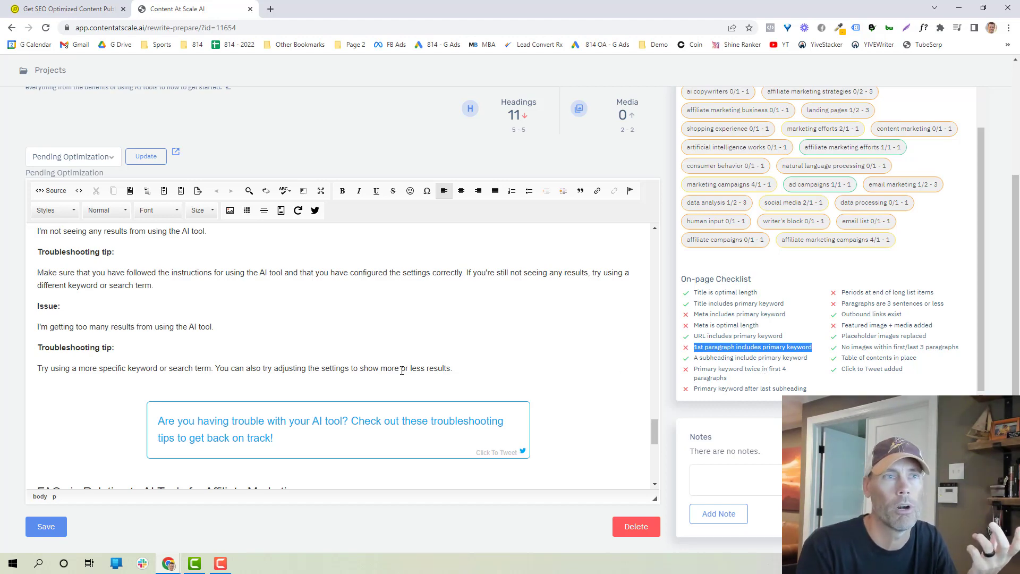
pyautogui.scroll(15, 402, 370)
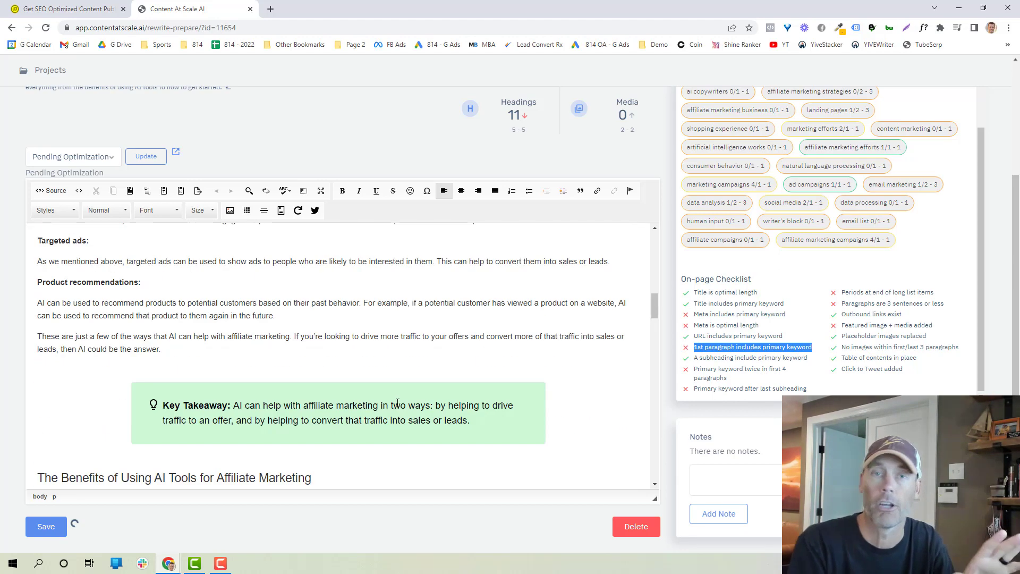
pyautogui.scroll(5, 397, 403)
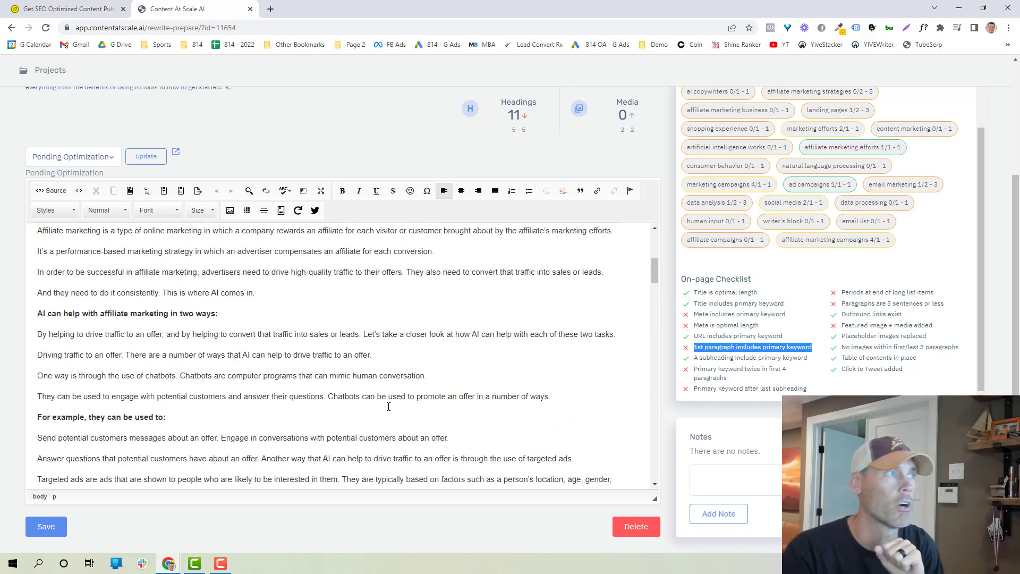
pyautogui.scroll(3, 388, 407)
pyautogui.scroll(2, 340, 407)
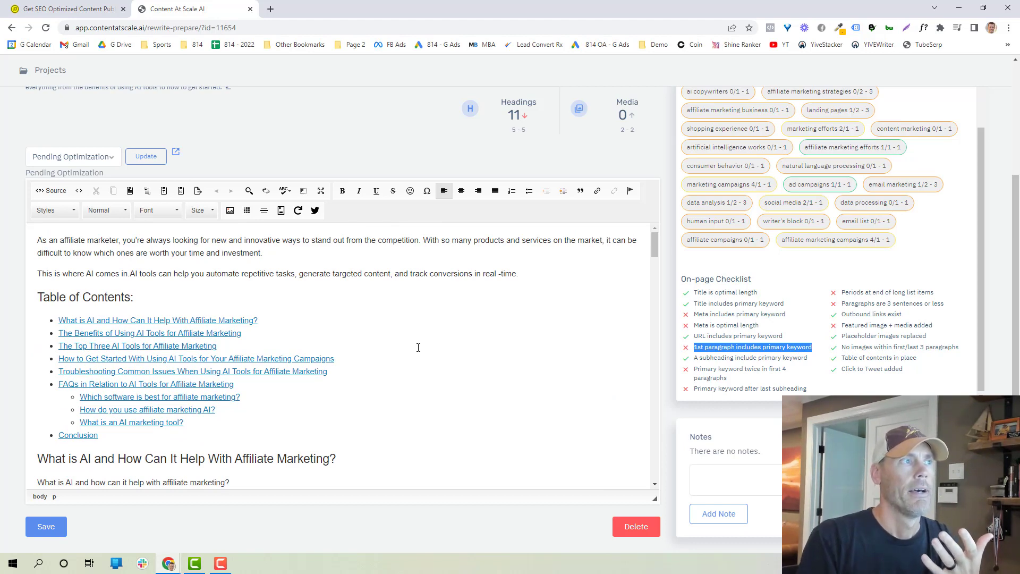
pyautogui.scroll(-3, 420, 346)
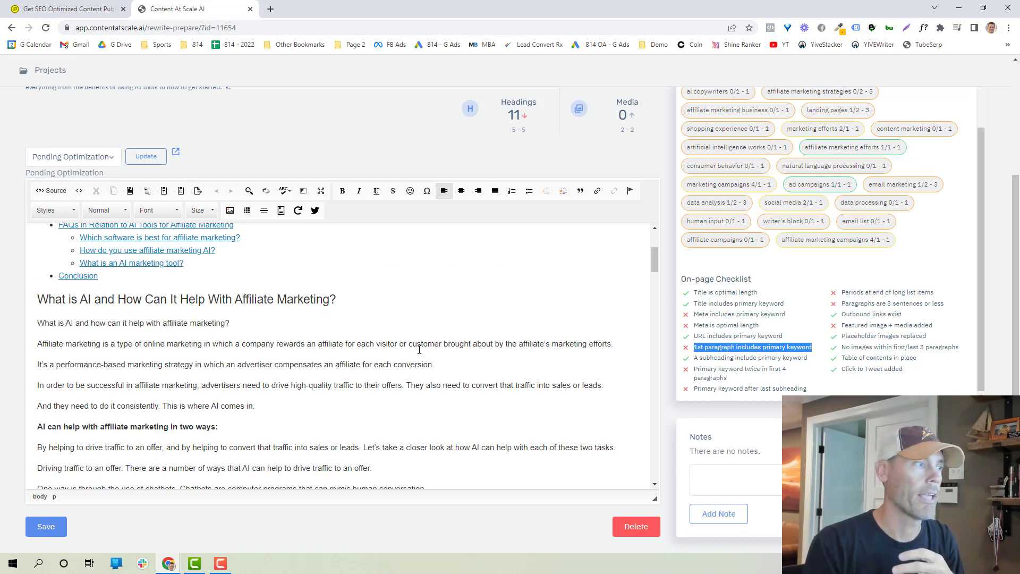
# Return to the post editor tab and scroll to the Chatbots and Targeted ads paragraphs.
pyautogui.hotkey('ctrl', 'shift', 'Tab')
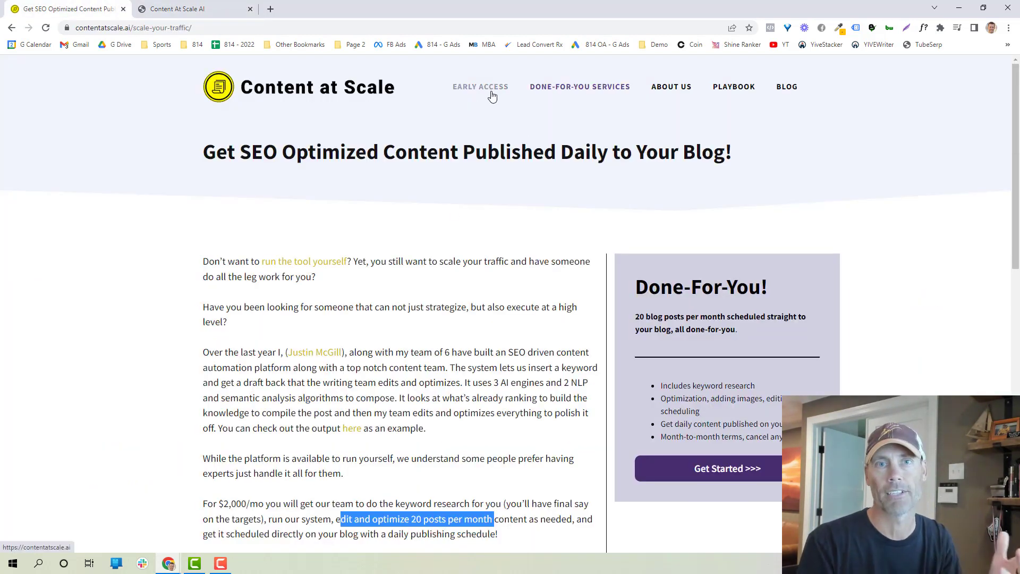
pyautogui.hotkey('ctrl', 'Tab')
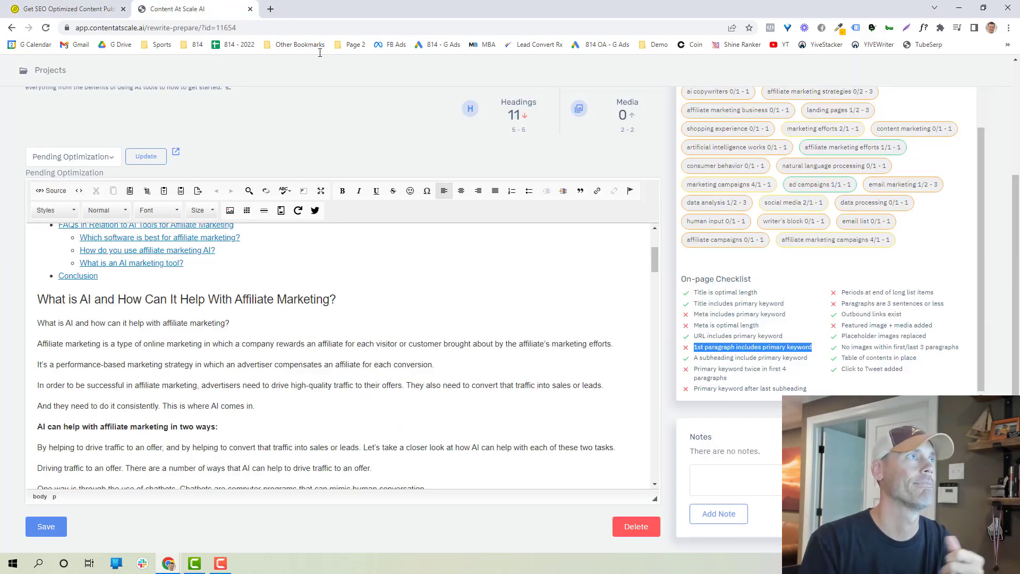
pyautogui.scroll(-4, 505, 287)
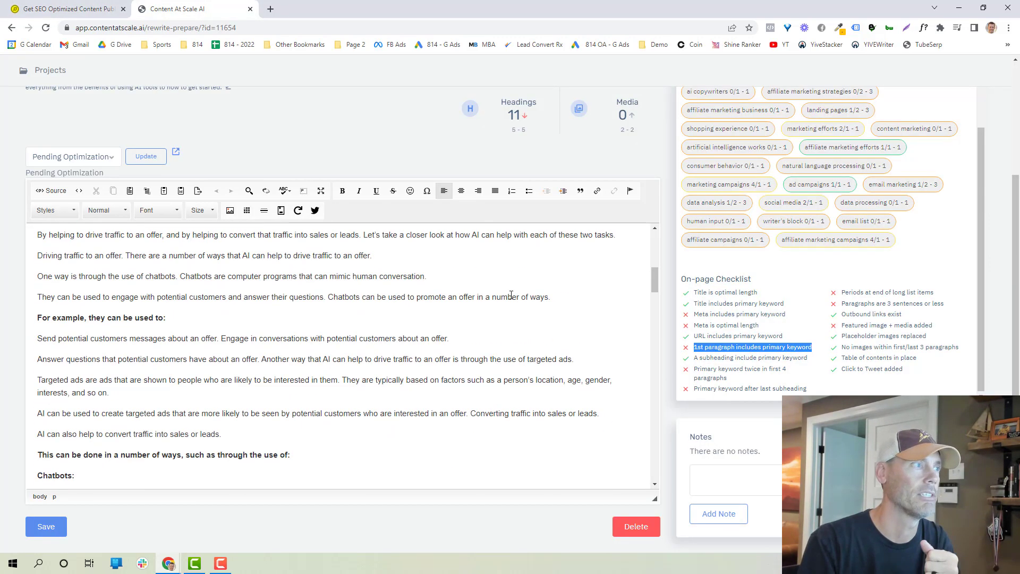
pyautogui.scroll(-1, 465, 298)
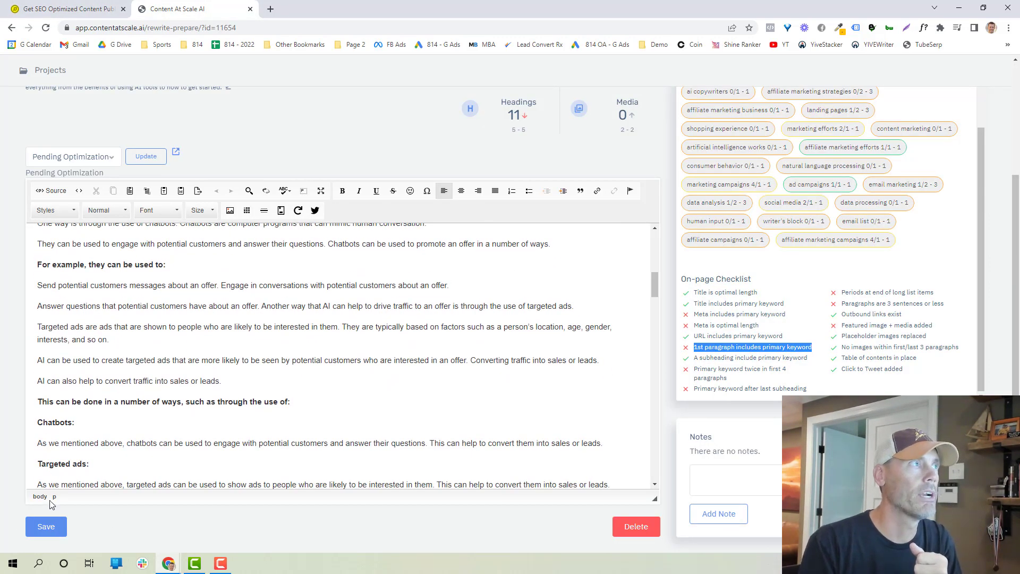
pyautogui.click(101, 158)
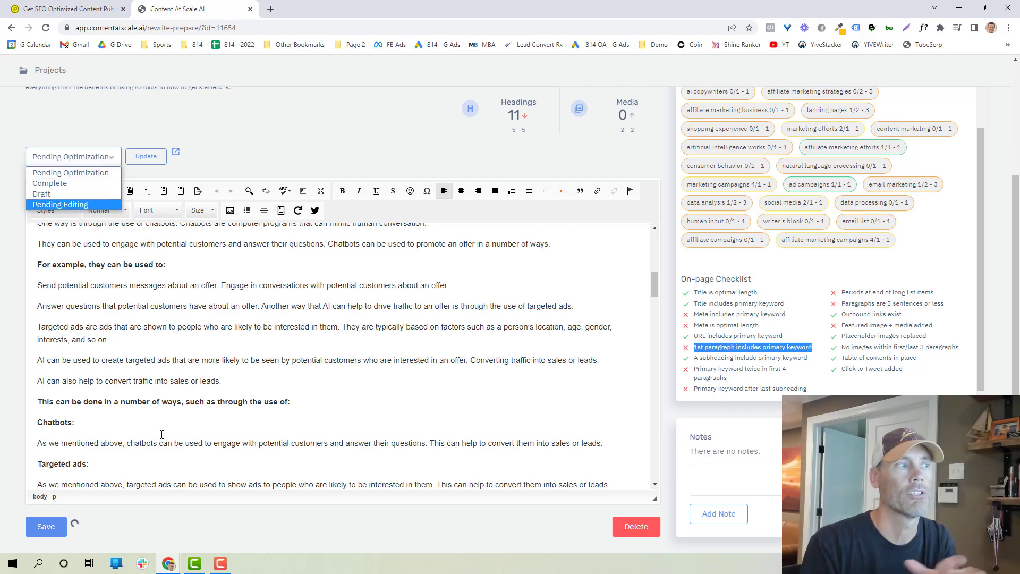
pyautogui.click(287, 524)
pyautogui.scroll(10, 412, 404)
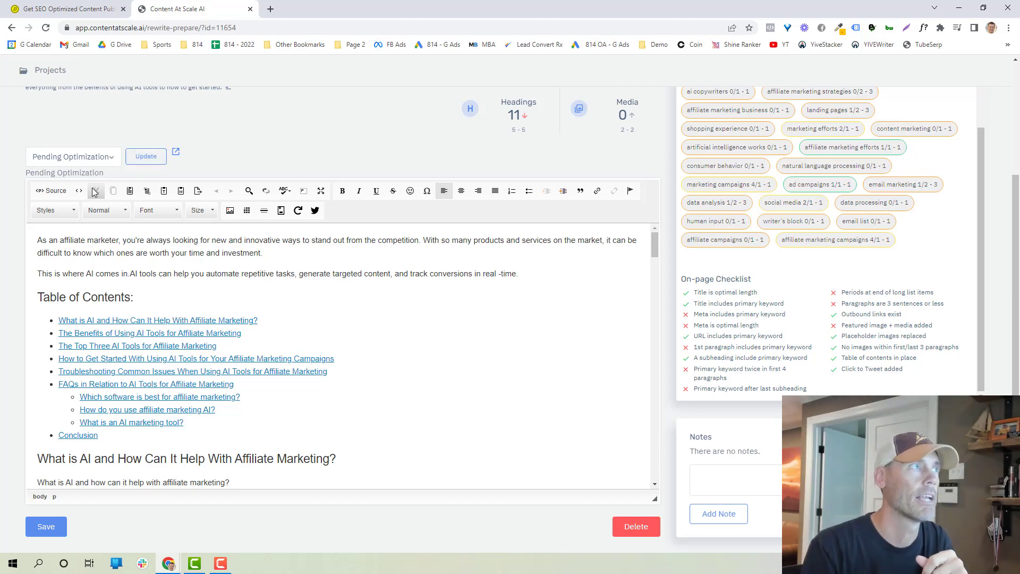
# Switch the editor to HTML Source view and select the entire article source.
pyautogui.click(63, 196)
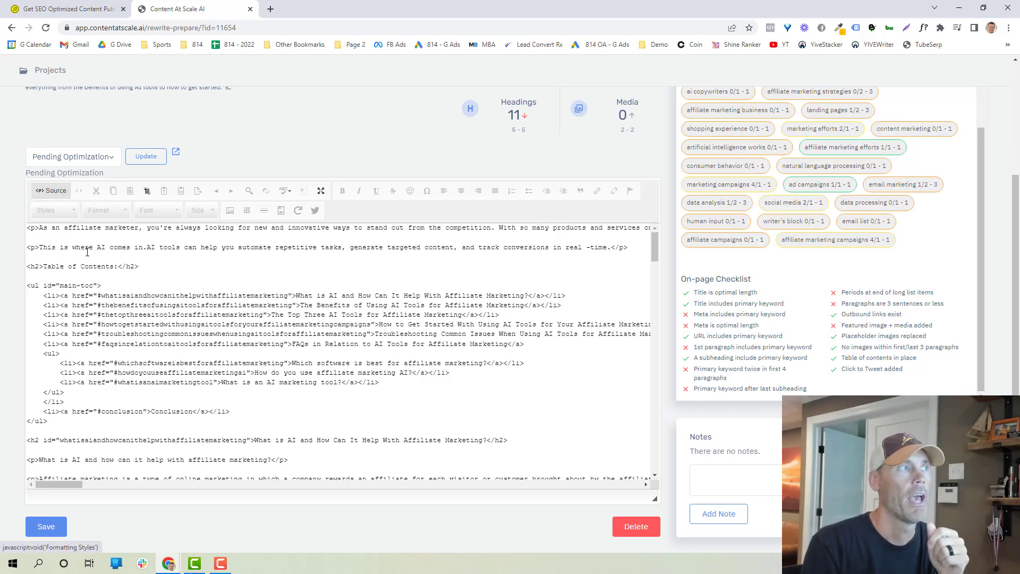
pyautogui.hotkey('ctrl', 'a')
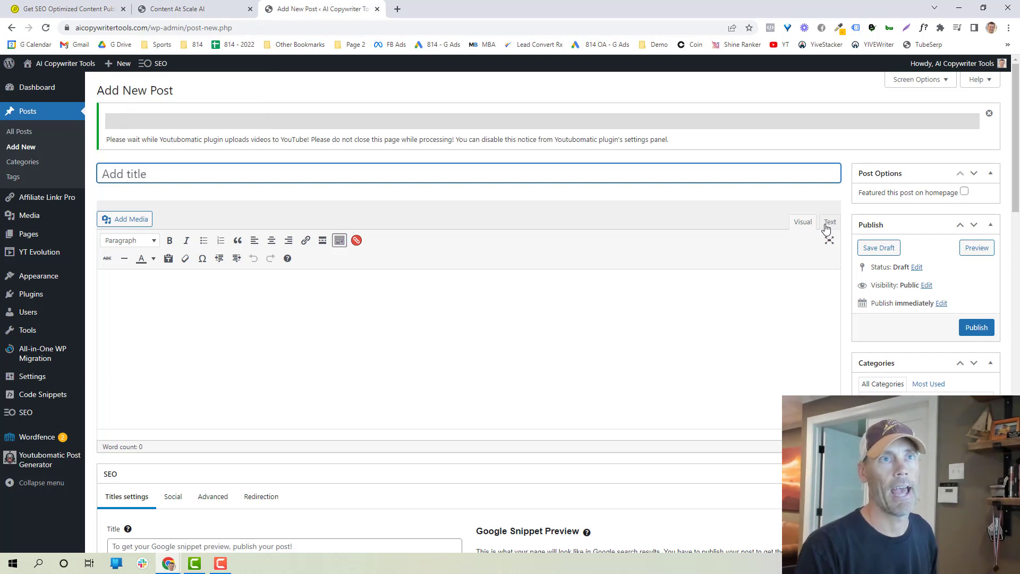
# Paste the copied article HTML into the empty WordPress post body.
pyautogui.click(208, 8)
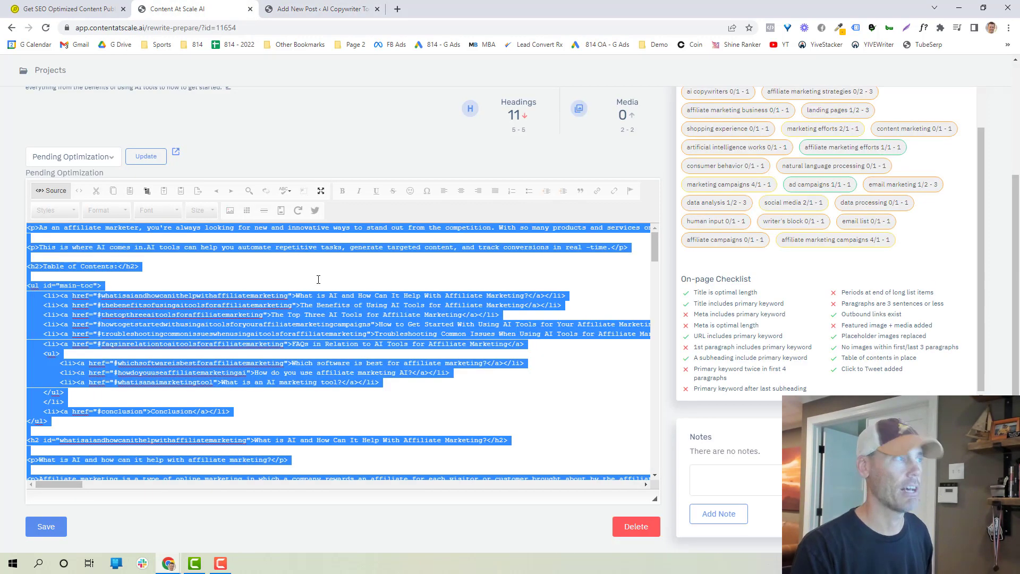
pyautogui.click(289, 7)
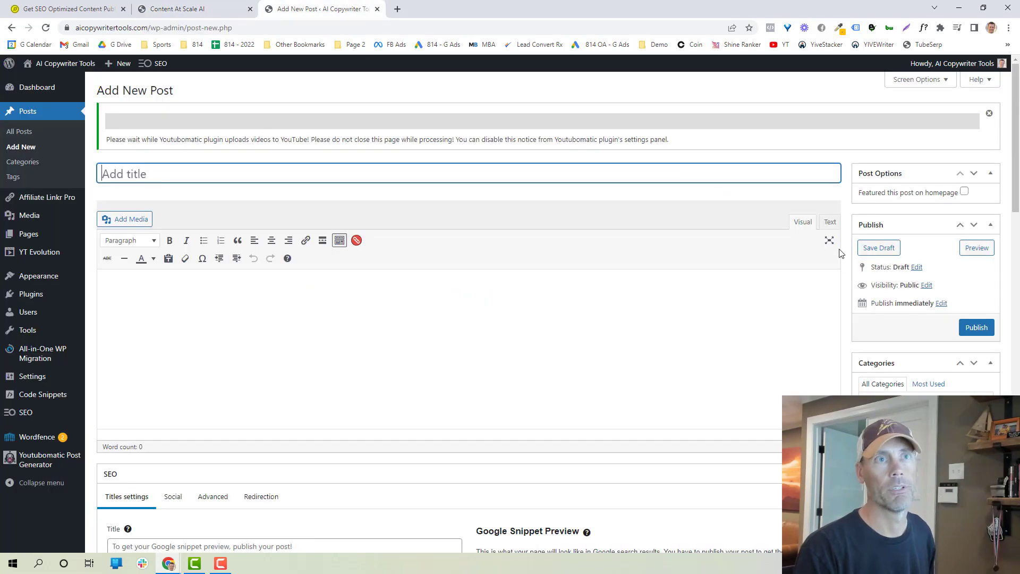
pyautogui.hotkey('ctrl', 'v')
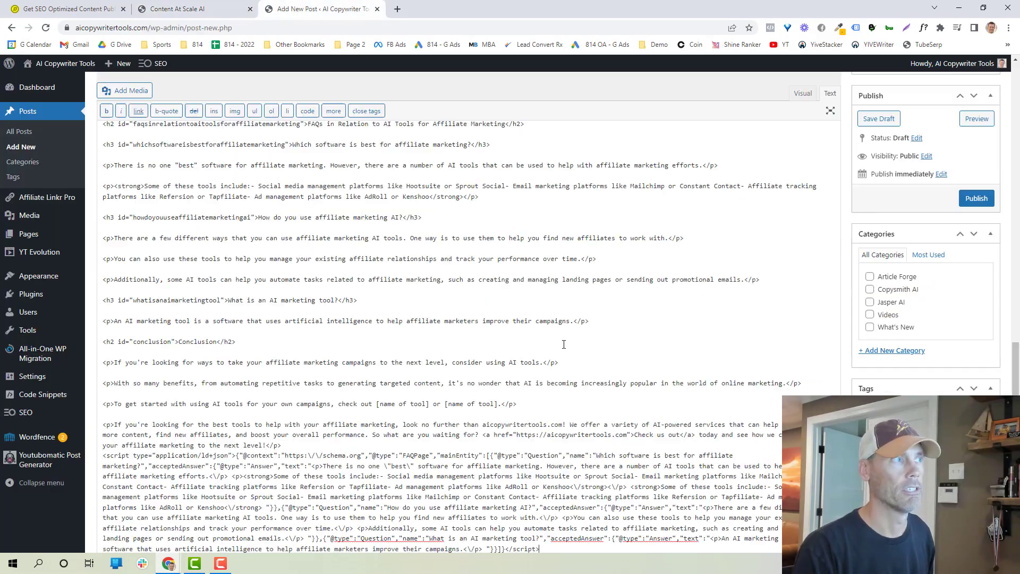
pyautogui.scroll(10, 717, 290)
# Check that the 1741-word post shows formatted with a linked table of contents, then go back to Content at Scale.
pyautogui.click(803, 93)
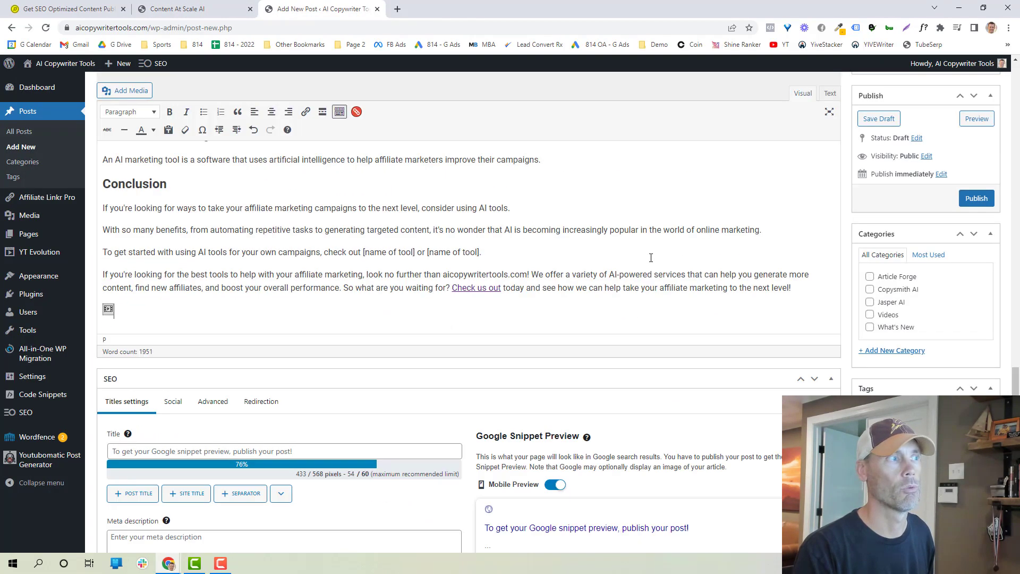
pyautogui.scroll(15, 647, 282)
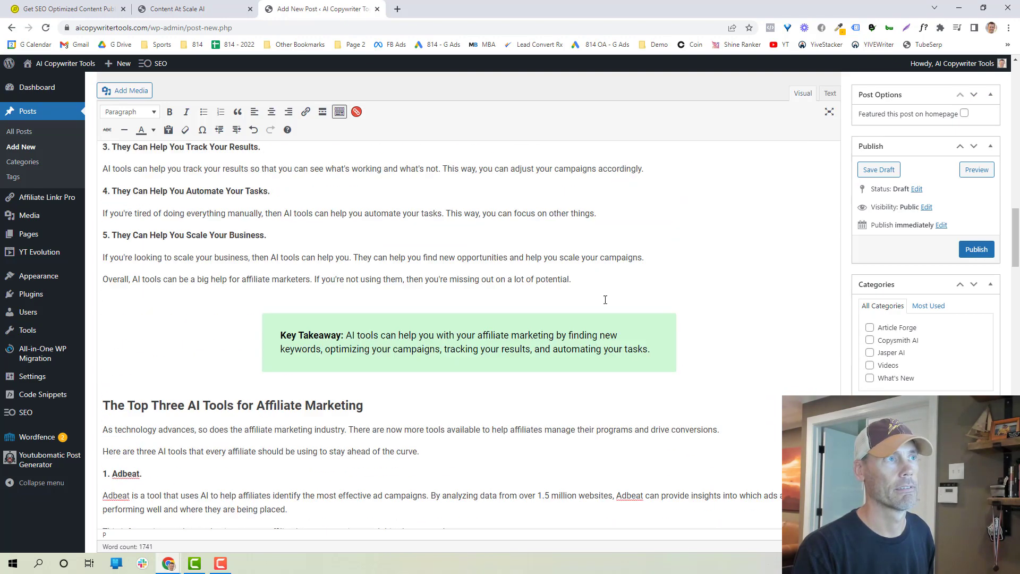
pyautogui.scroll(10, 620, 308)
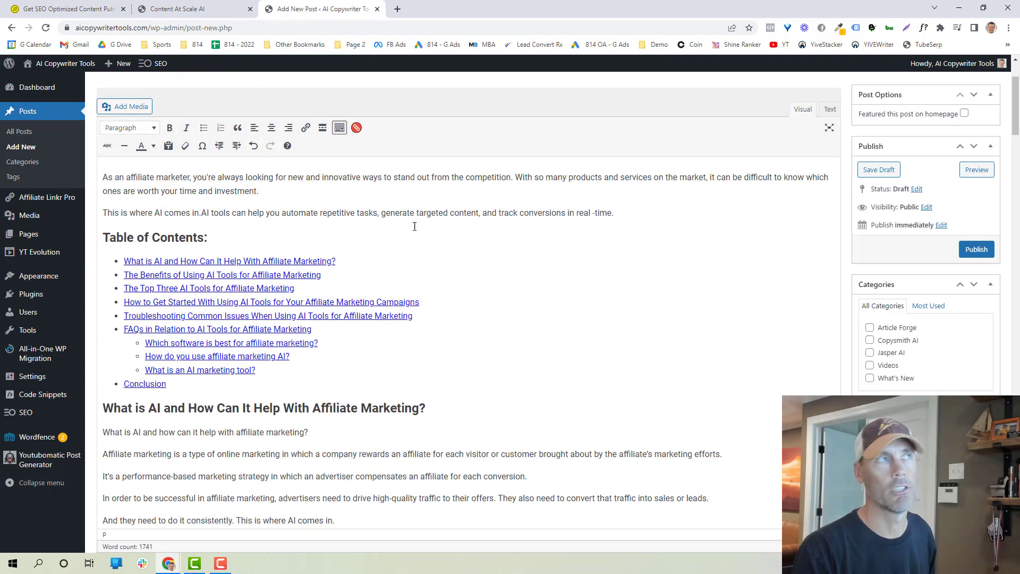
pyautogui.click(175, 9)
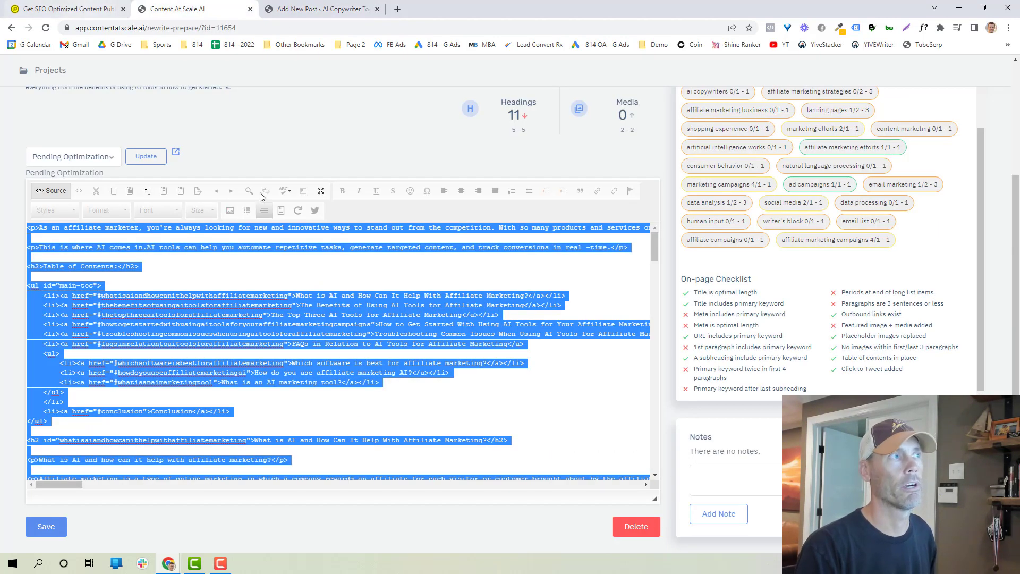
pyautogui.click(244, 149)
pyautogui.click(105, 161)
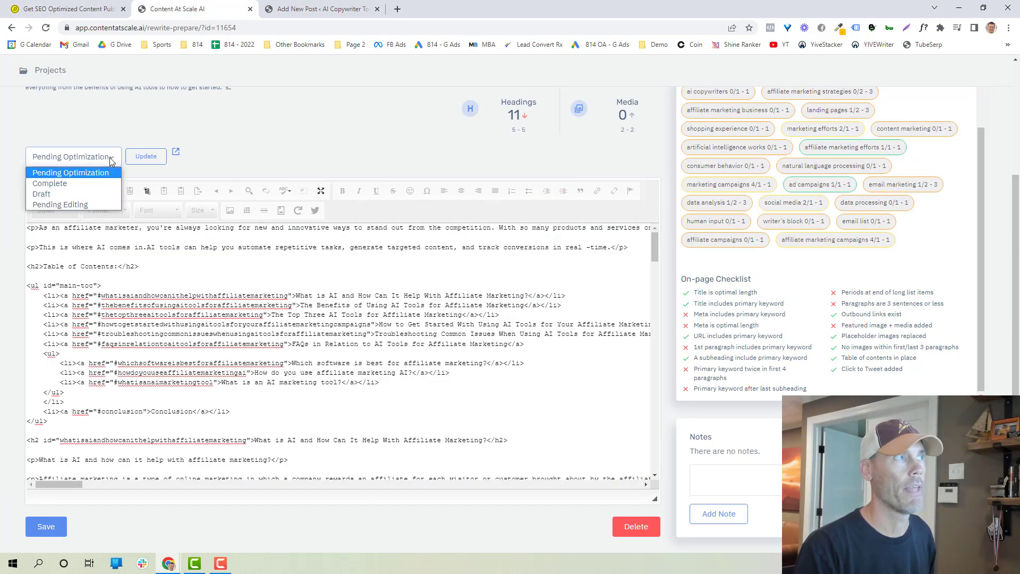
pyautogui.click(109, 161)
pyautogui.scroll(1, 255, 186)
pyautogui.scroll(3, 256, 186)
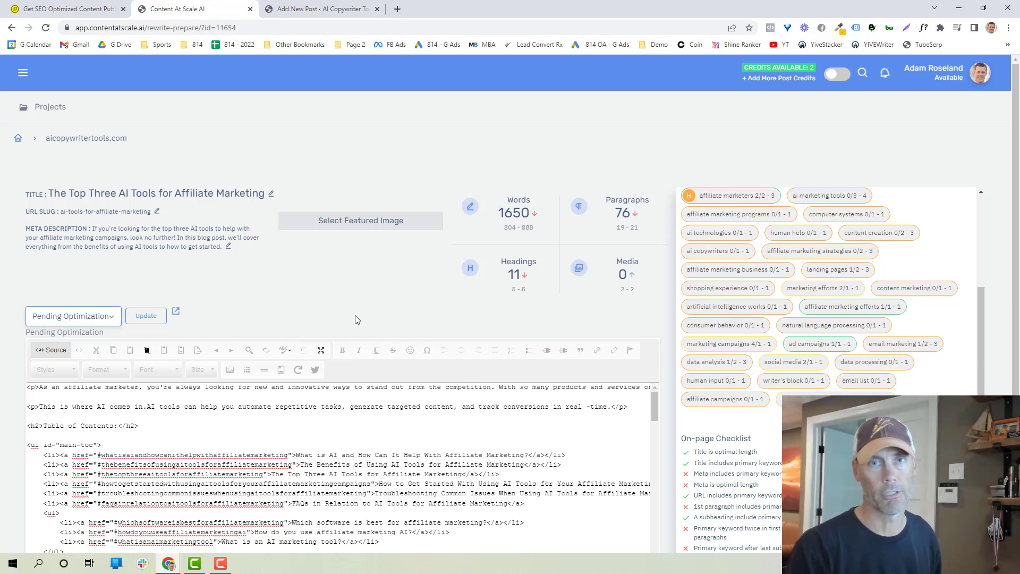
pyautogui.scroll(-4, 299, 282)
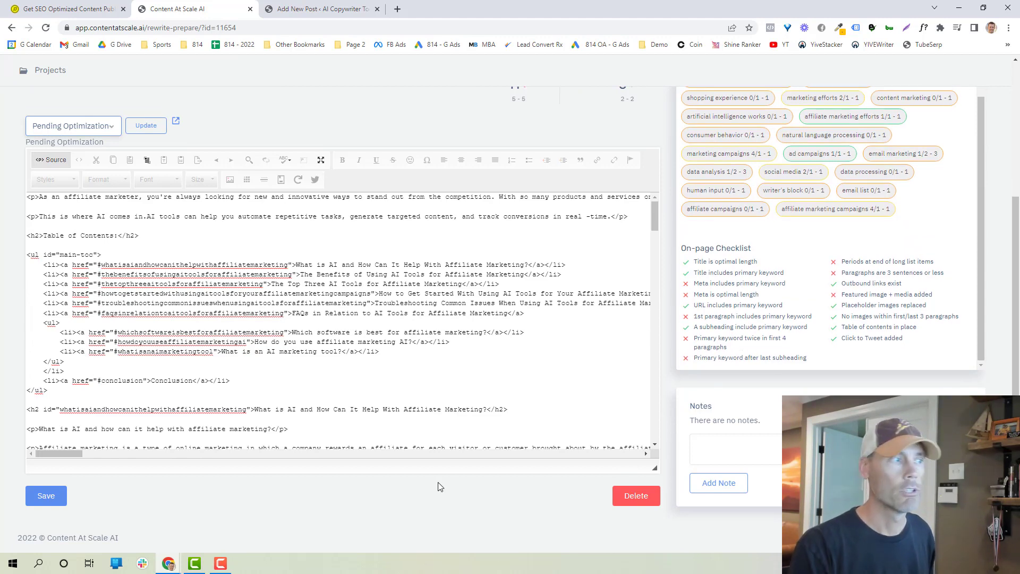
pyautogui.scroll(4, 435, 486)
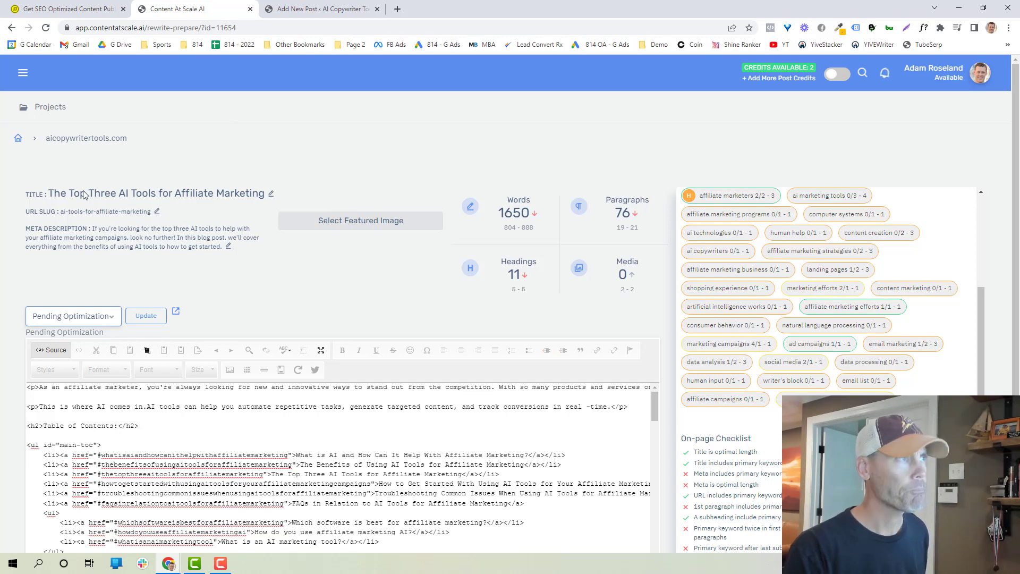
# Export the formatted article as ai-tools-for-affiliate-marketing.doc and bring back the Done-For-You page.
pyautogui.click(50, 350)
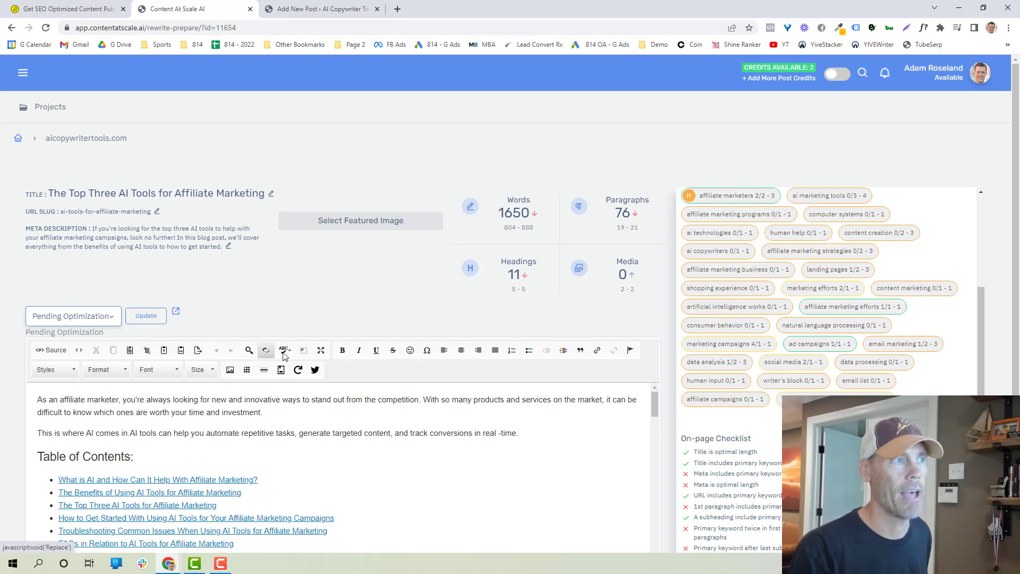
pyautogui.click(201, 355)
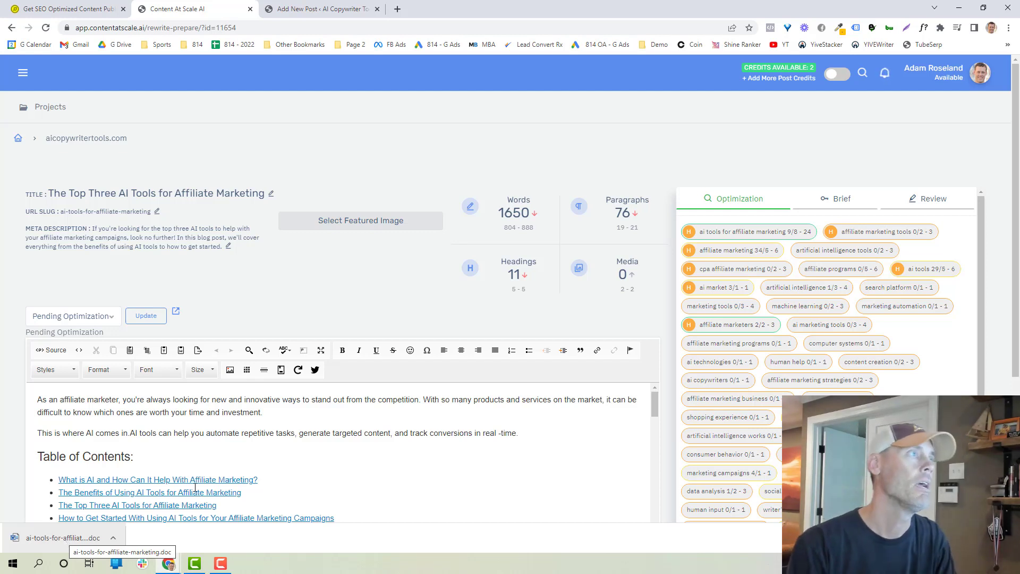
pyautogui.click(79, 10)
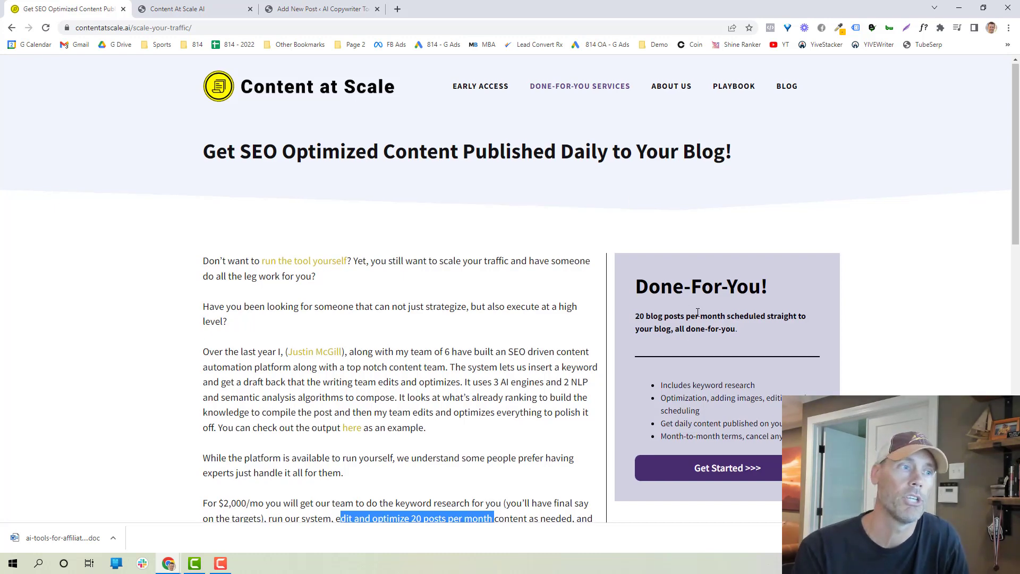
# Load the contentatscale.ai home page via EARLY ACCESS and scroll to its signup form.
pyautogui.scroll(-2, 830, 302)
pyautogui.scroll(2, 866, 297)
pyautogui.click(480, 86)
pyautogui.scroll(-3, 524, 314)
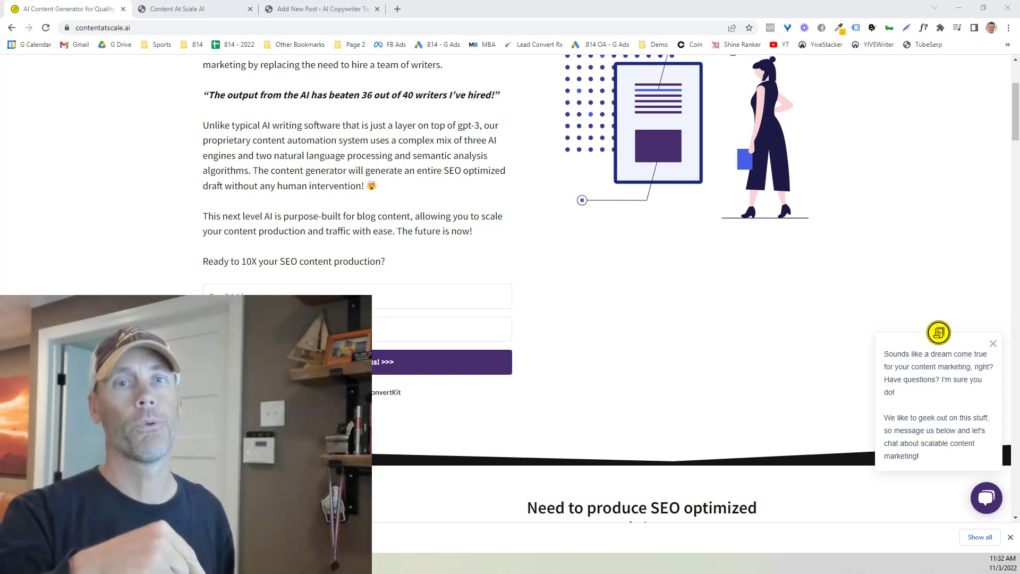
pyautogui.scroll(3, 360, 203)
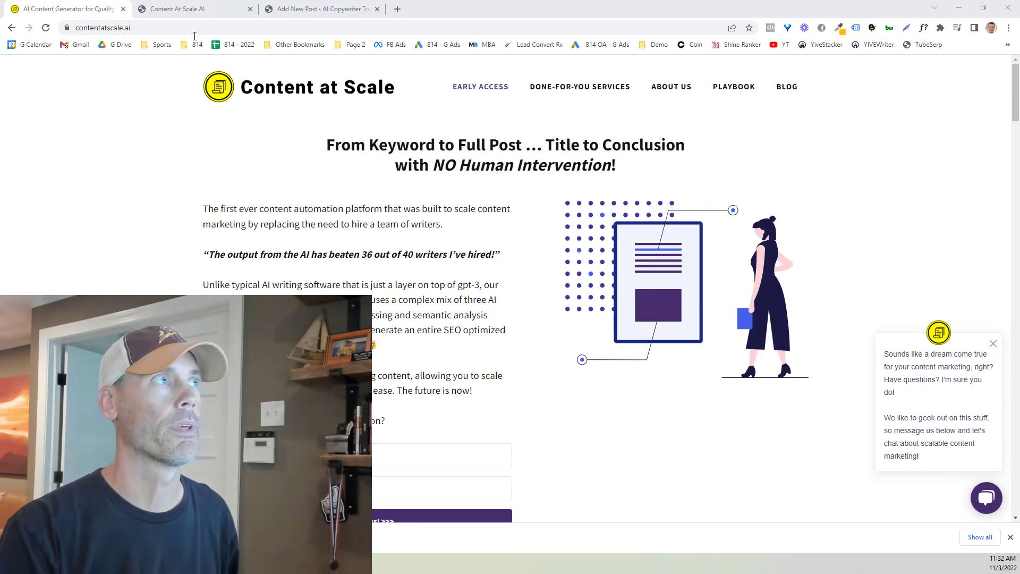
pyautogui.scroll(-4, 398, 223)
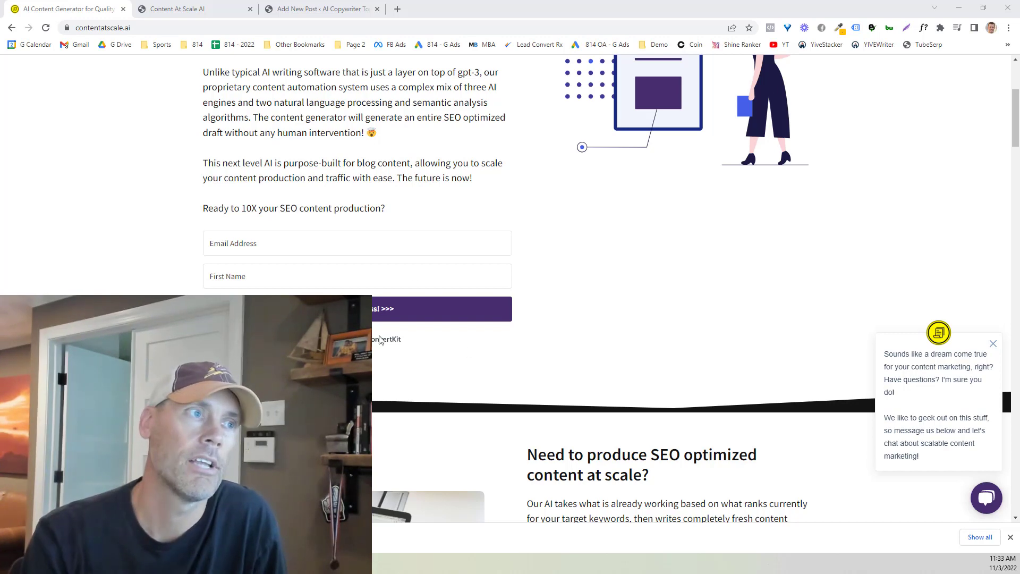
pyautogui.scroll(4, 590, 319)
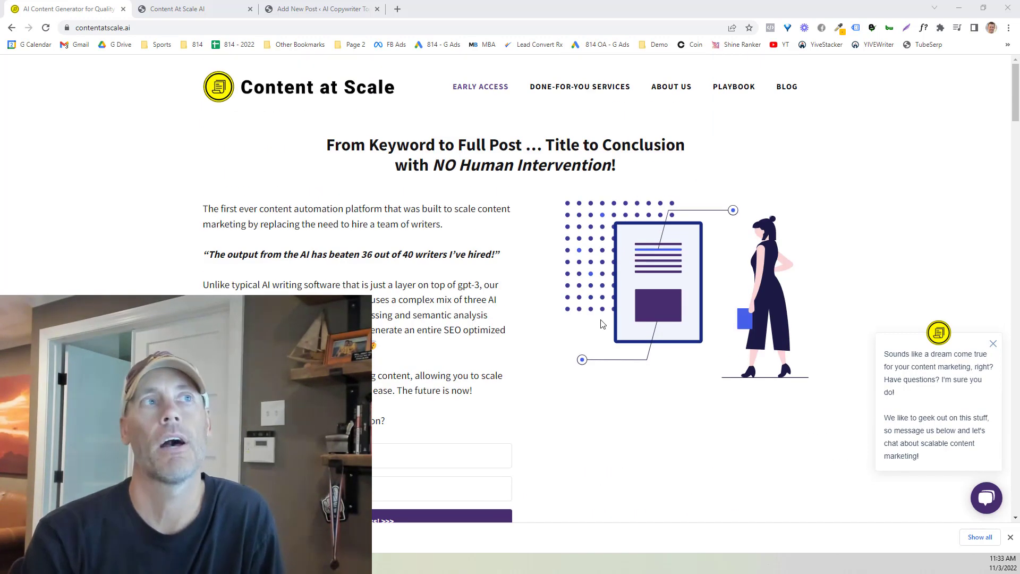